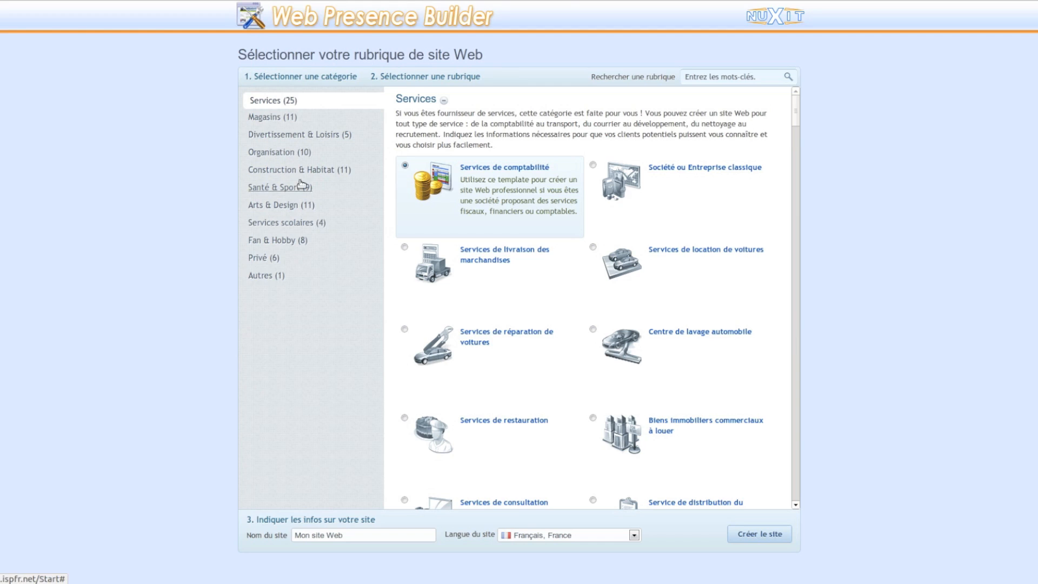
Select the Boutique de thé / café website topic in the Magasins category.
scroll(580, 189, "down", 4)
scroll(584, 203, "down", 3)
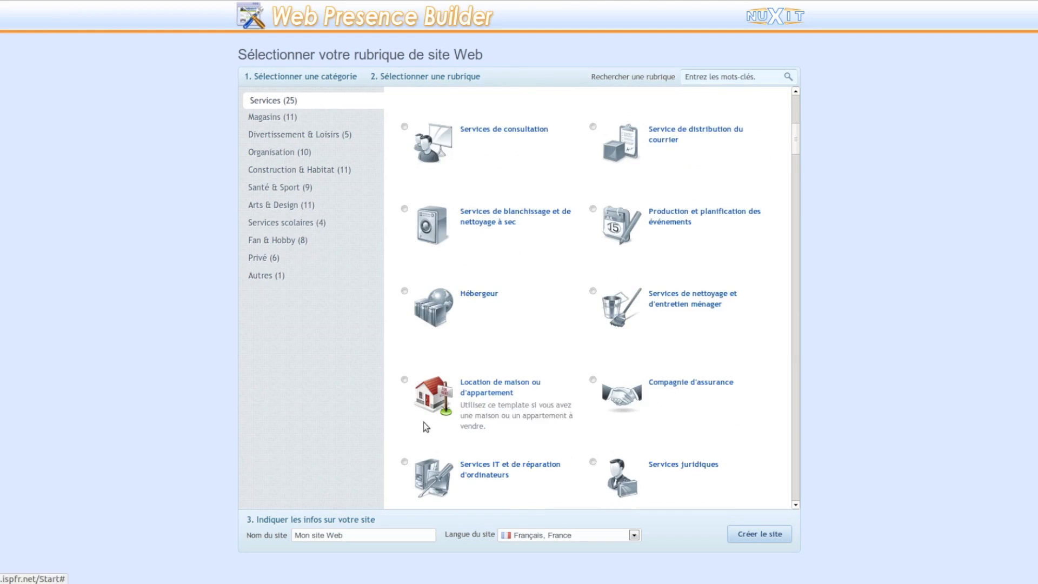
scroll(459, 433, "down", 1)
left_click(287, 118)
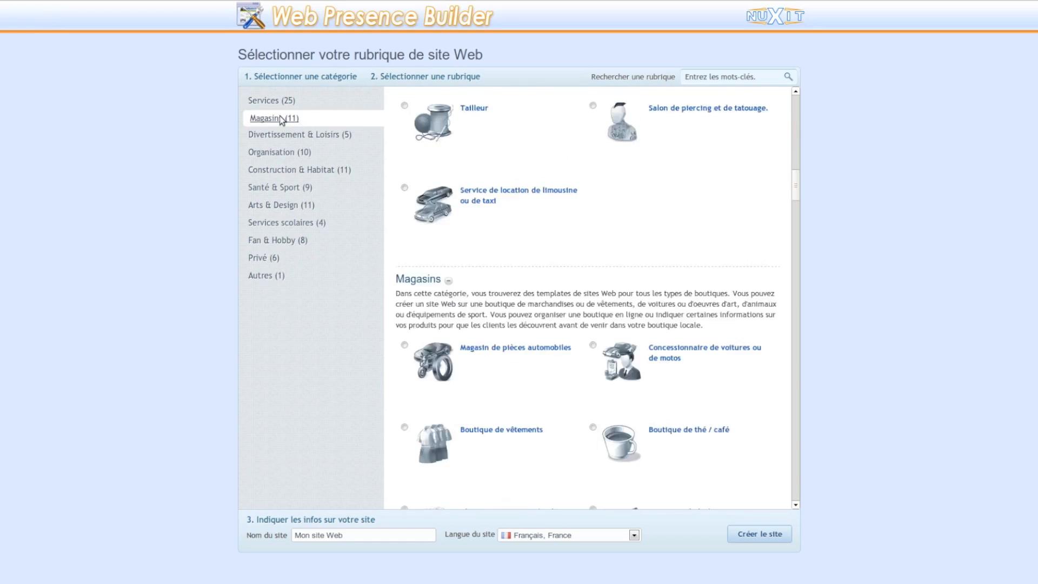
left_click(621, 245)
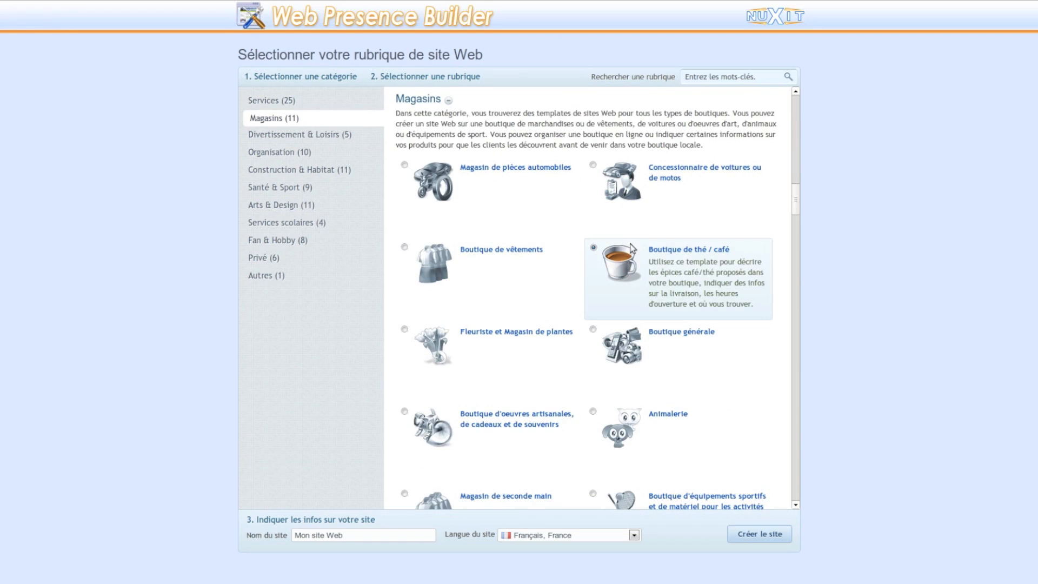
Name the site "Nuxit Coffee Shop" and create it.
left_click_drag(346, 535, 299, 531)
type("Nuxit Coffee Shop")
left_click(762, 534)
left_click(520, 443)
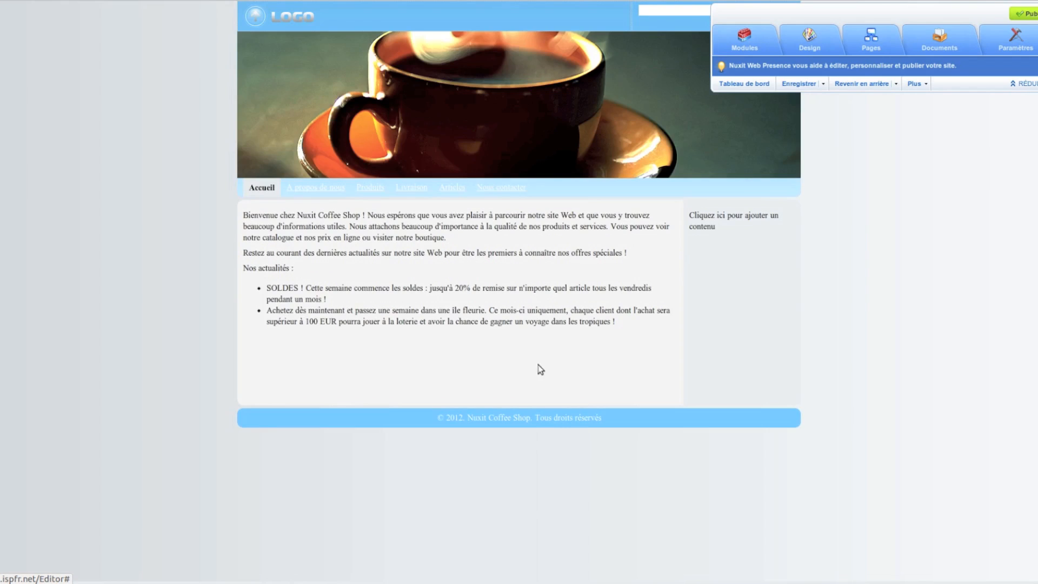
Replace the site's placeholder logo with the image file logo_nuxit.png.
left_click(296, 16)
left_click(400, 76)
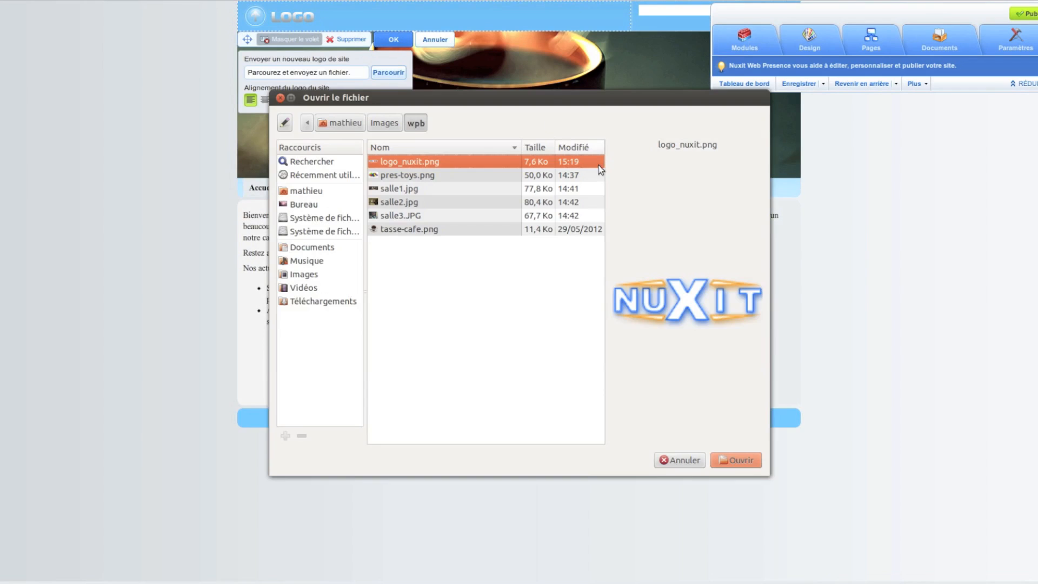
double_click(400, 161)
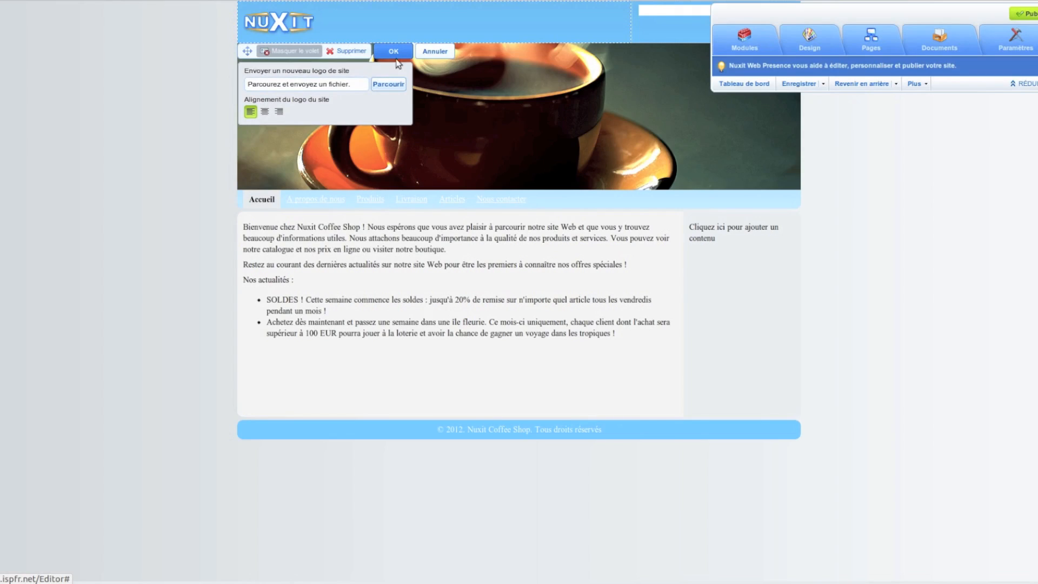
left_click(394, 54)
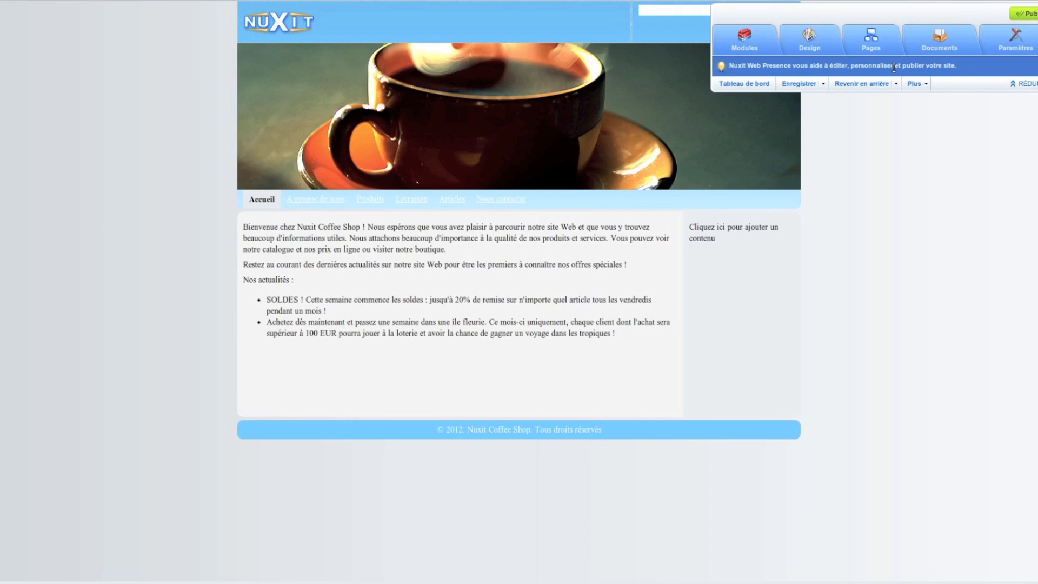
Remove the sidebars from the page layout and apply the colour palette Jeu de style 15.
left_click(815, 47)
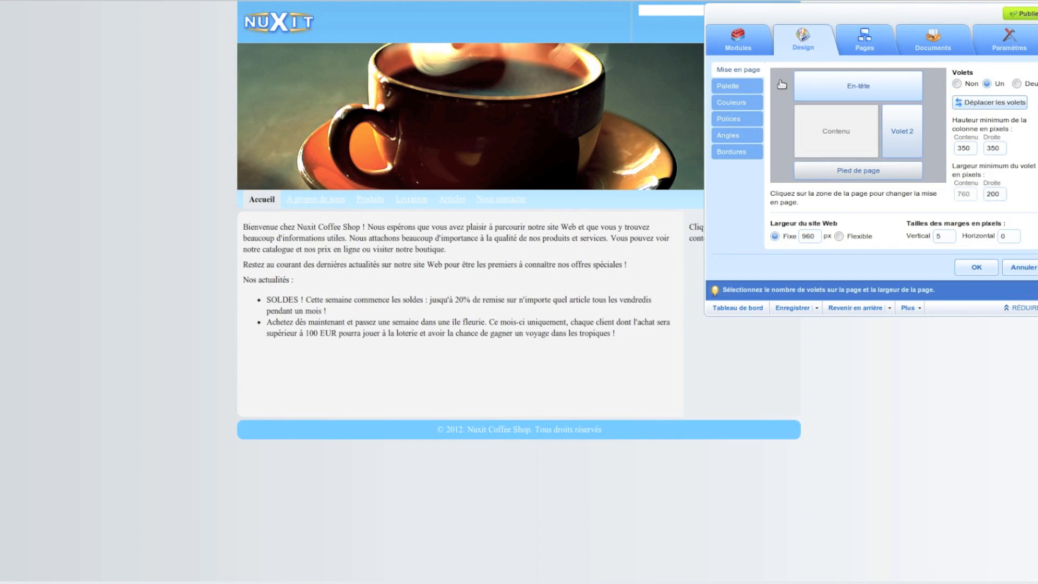
left_click(957, 83)
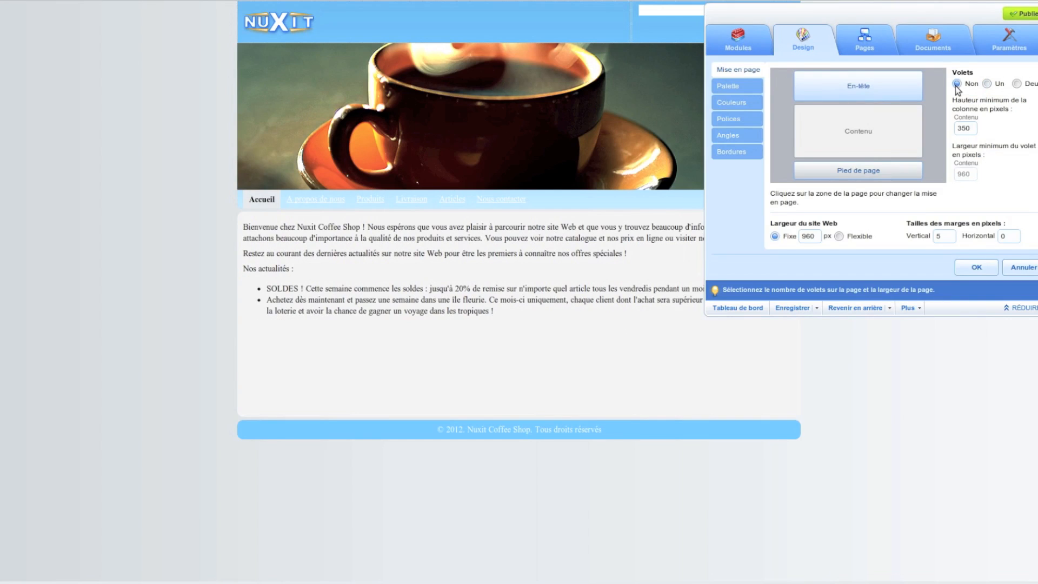
left_click(728, 86)
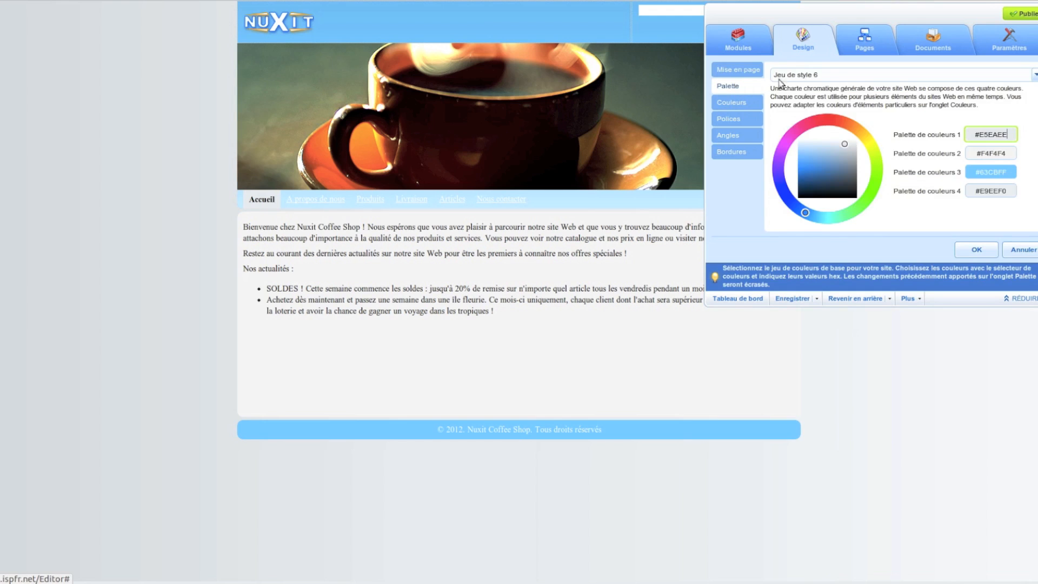
left_click(839, 76)
scroll(821, 232, "down", 1)
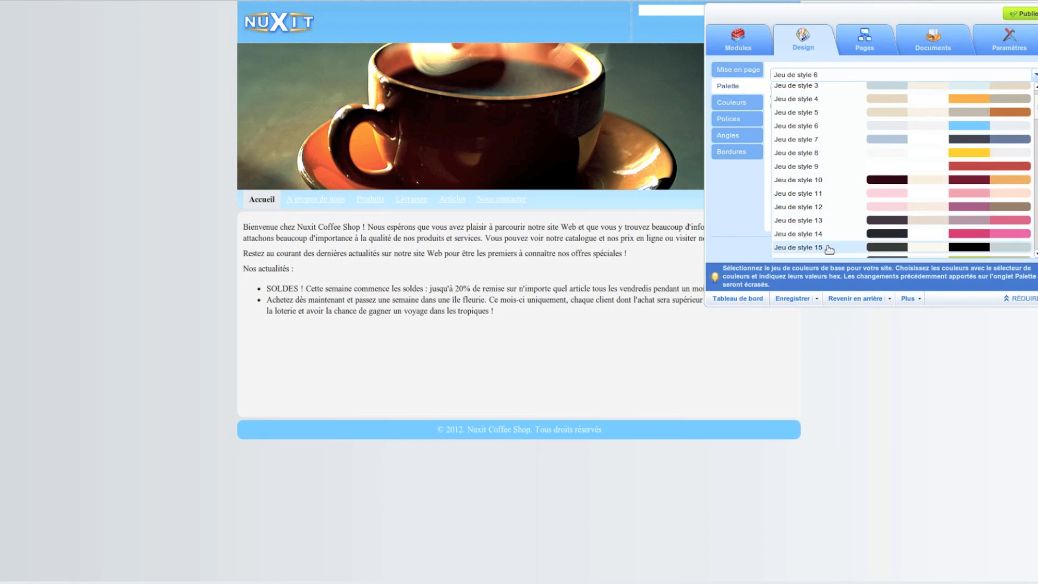
left_click(829, 248)
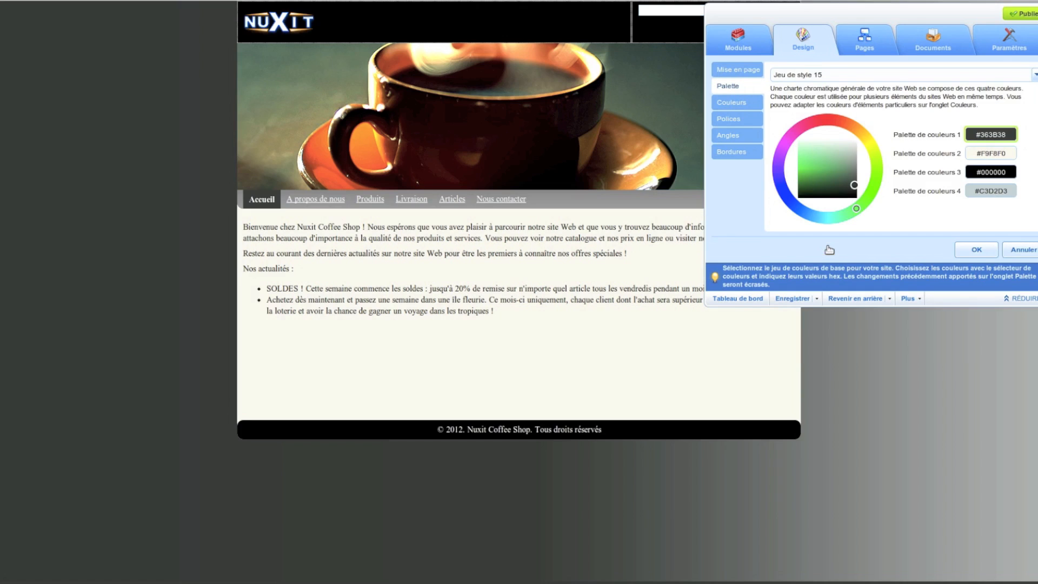
Set the body text font size to 16 in the site design.
left_click(741, 103)
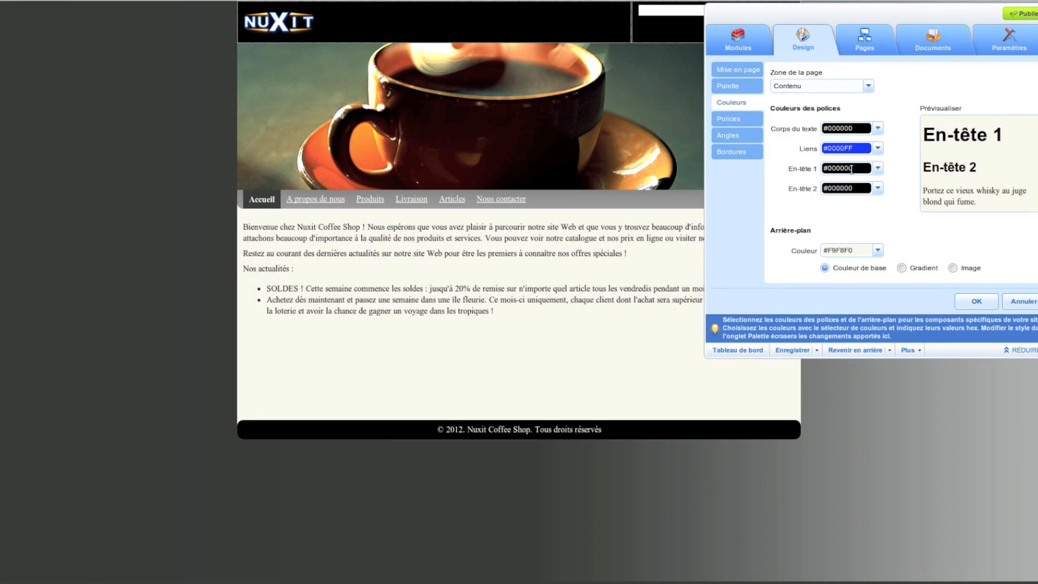
left_click(729, 119)
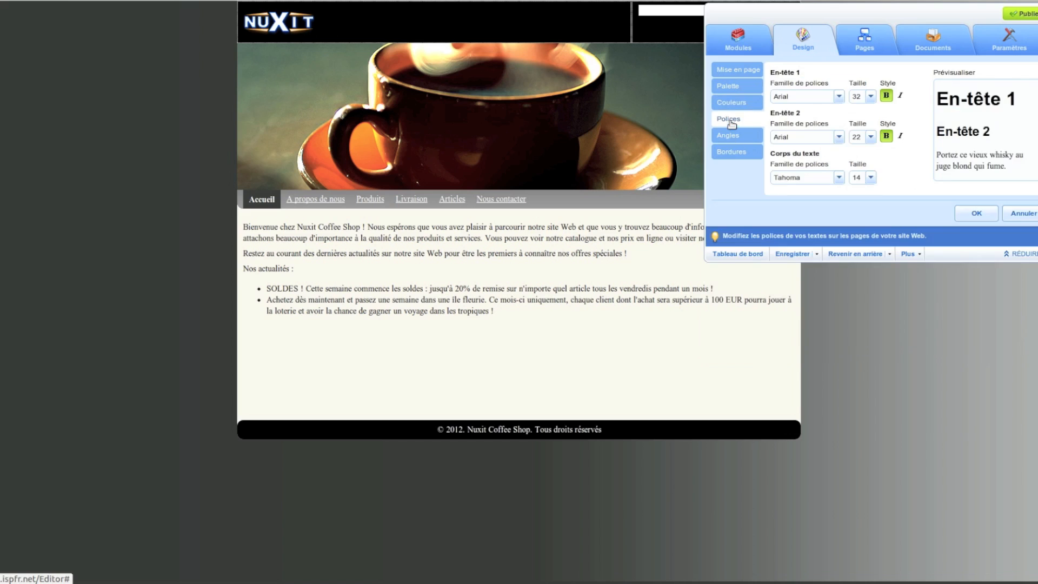
left_click(871, 178)
left_click(858, 273)
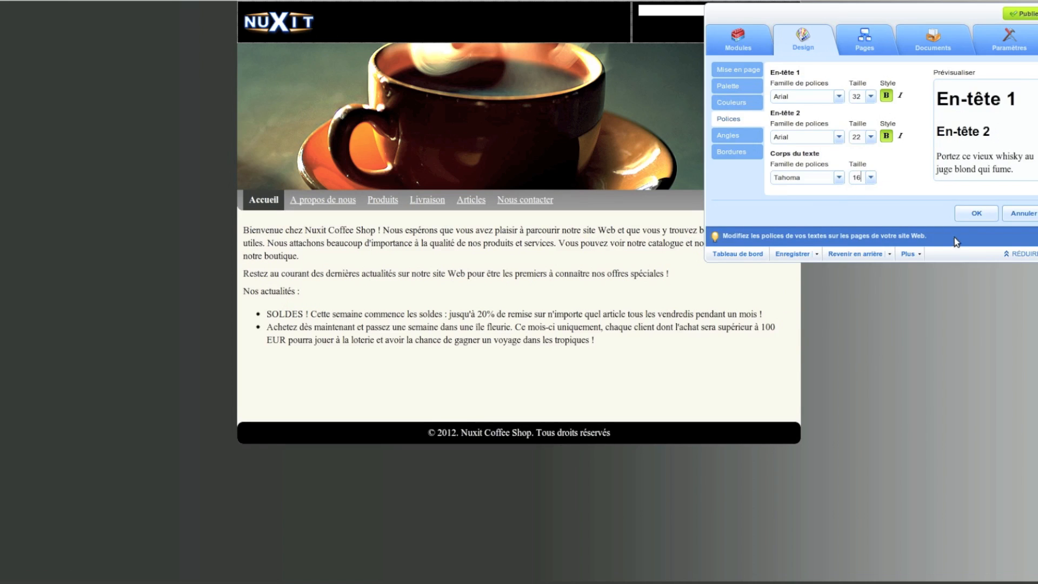
Make all corners of the footer (Pied de page) square and save the design changes.
left_click(727, 134)
left_click(862, 87)
left_click(837, 128)
left_click(914, 132)
left_click(1033, 133)
left_click(1033, 95)
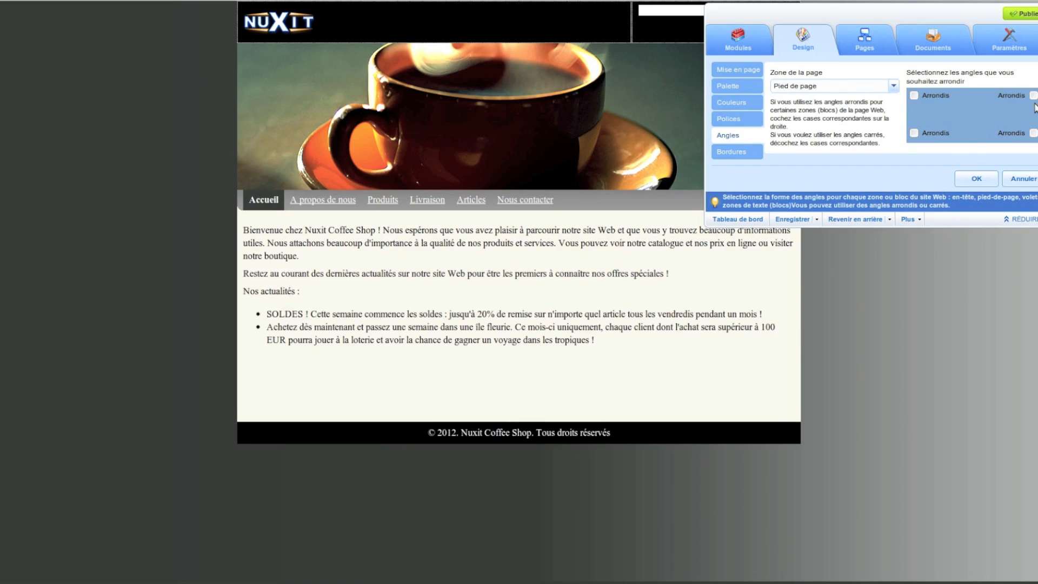
Search the banner image library for "café" and set the coffee cup with croissants as the banner.
mouse_move(468, 233)
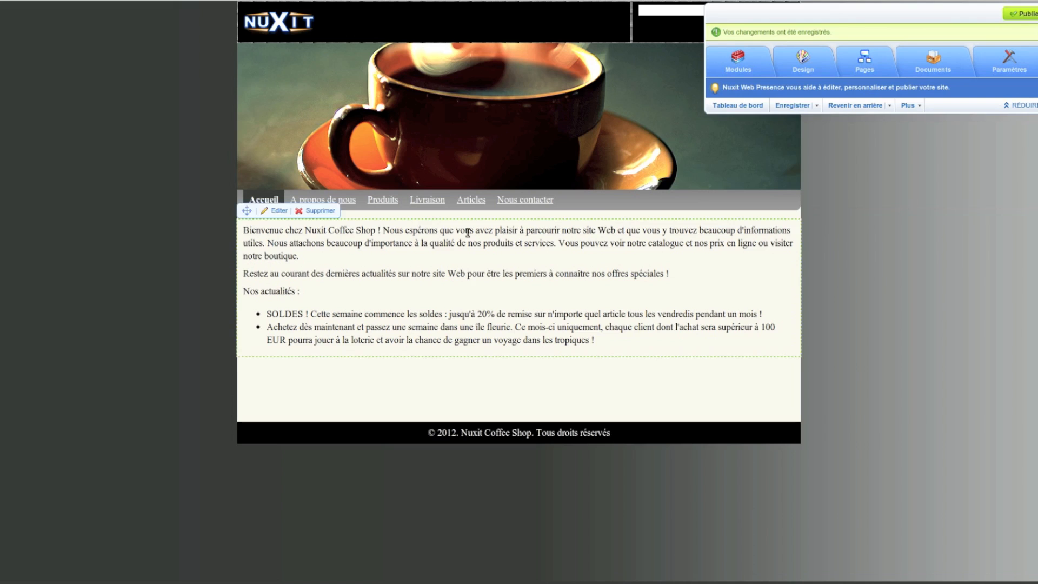
left_click(422, 142)
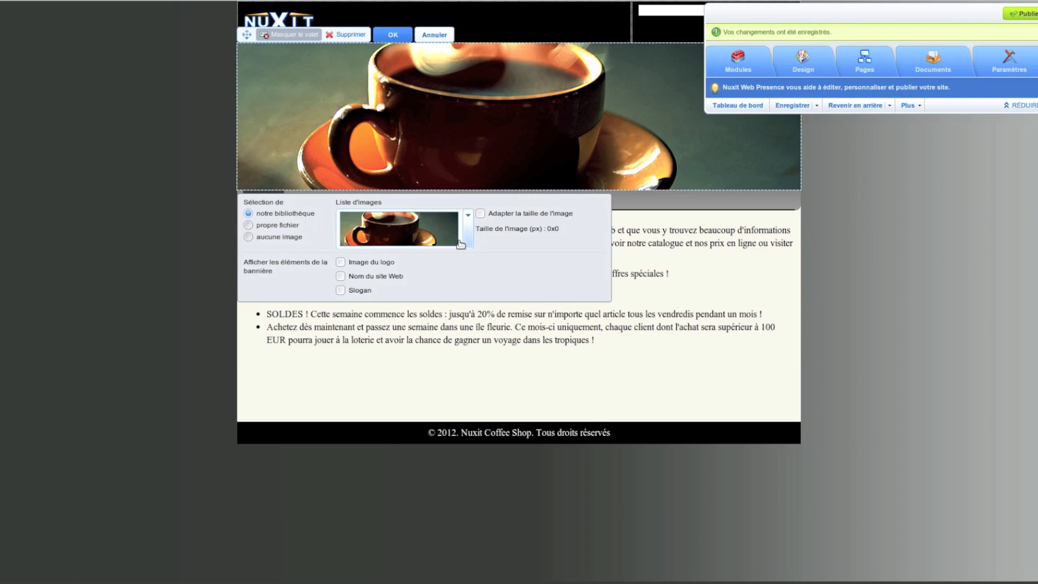
left_click(461, 240)
left_click(431, 262)
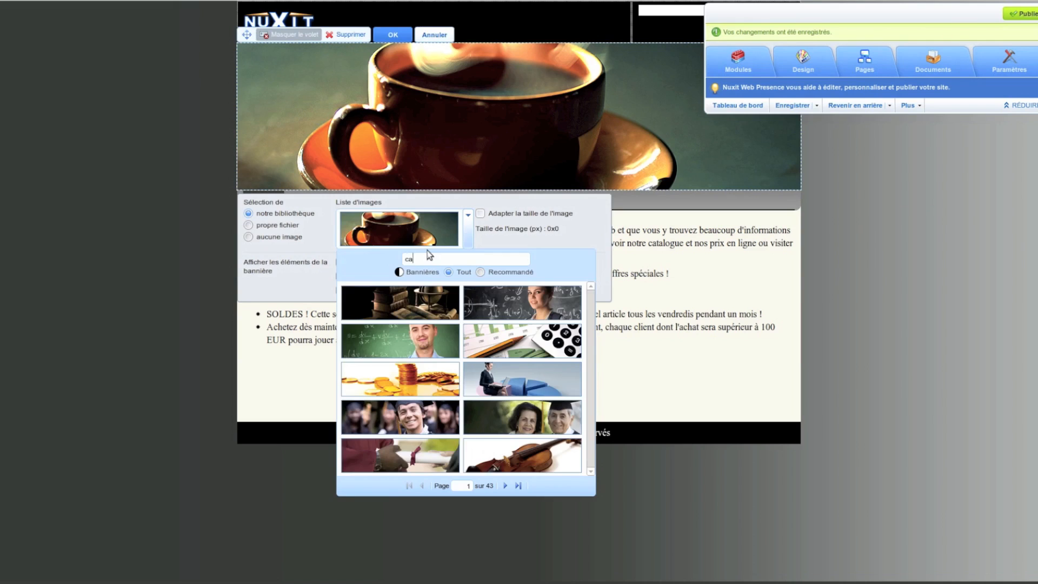
type("café")
left_click(430, 408)
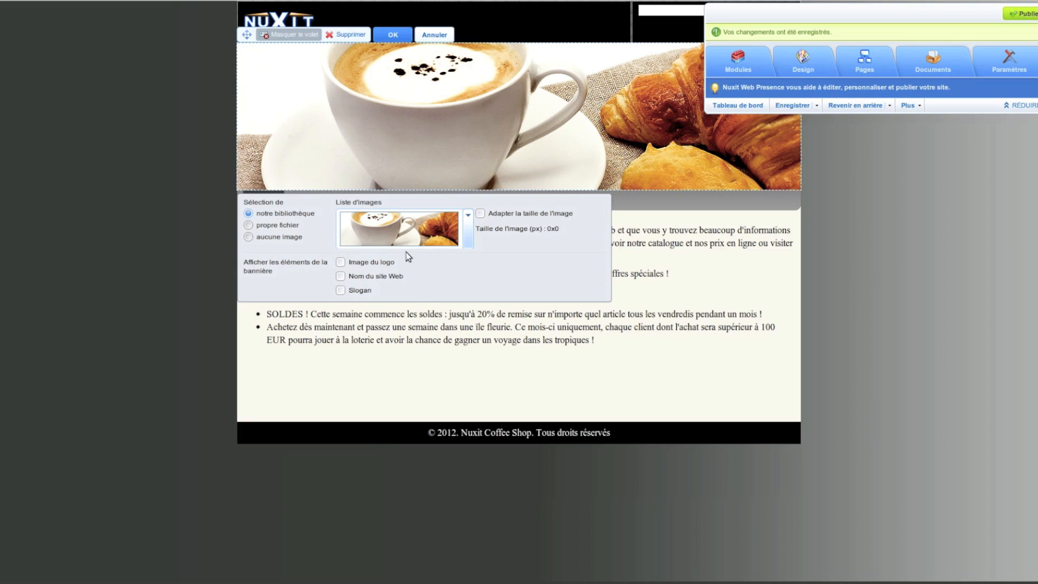
left_click(393, 34)
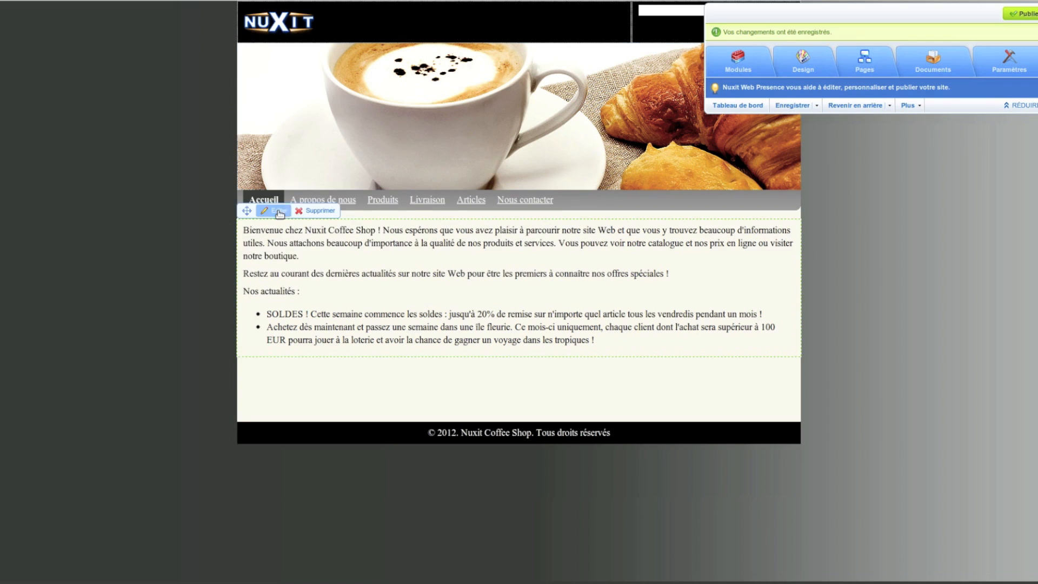
Make "Bienvenue chez Nuxit Coffee Shop" bold and start a new paragraph after that greeting.
left_click(321, 244)
left_click_drag(378, 231, 242, 231)
left_click(330, 367)
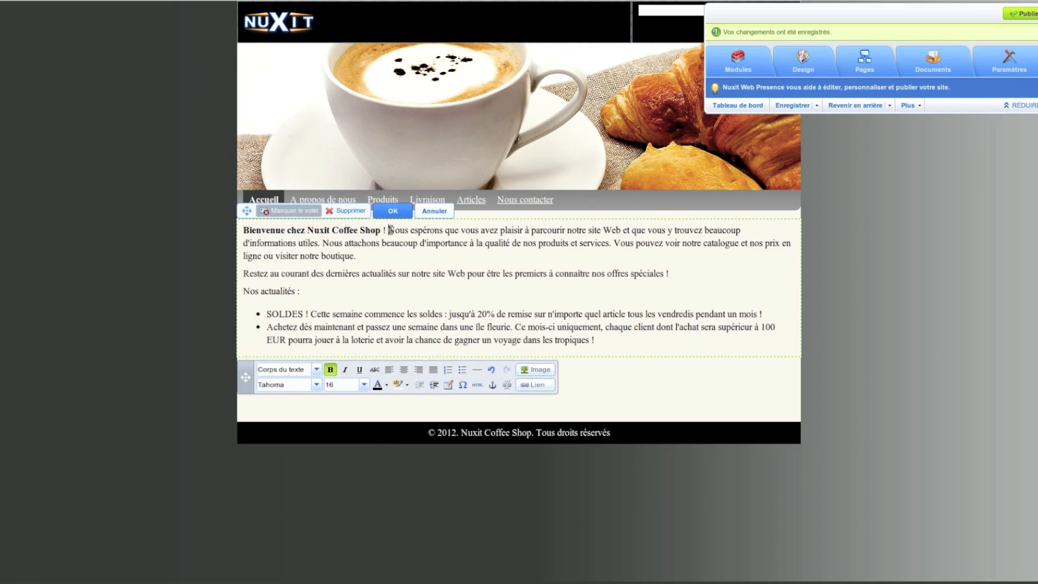
left_click(389, 231)
key("Return")
Format the word SOLDES in the news list in Arial Black at a larger font size.
double_click(301, 318)
left_click(316, 388)
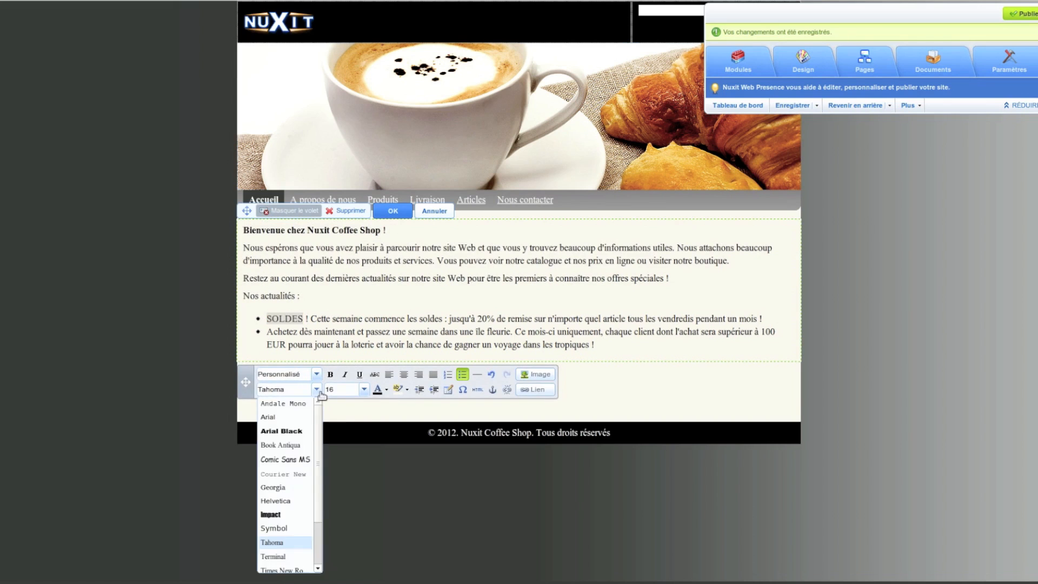
left_click(295, 431)
left_click(364, 389)
left_click(341, 513)
left_click(378, 314)
Insert the image tasse-cafe.png into the welcome text and align it to the right.
left_click(319, 278)
left_click(535, 376)
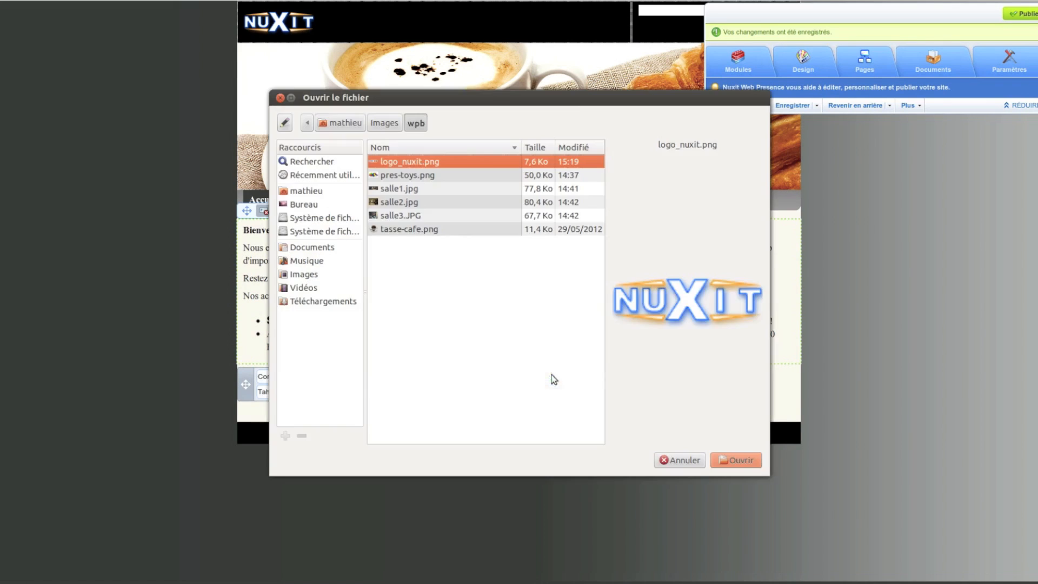
double_click(424, 234)
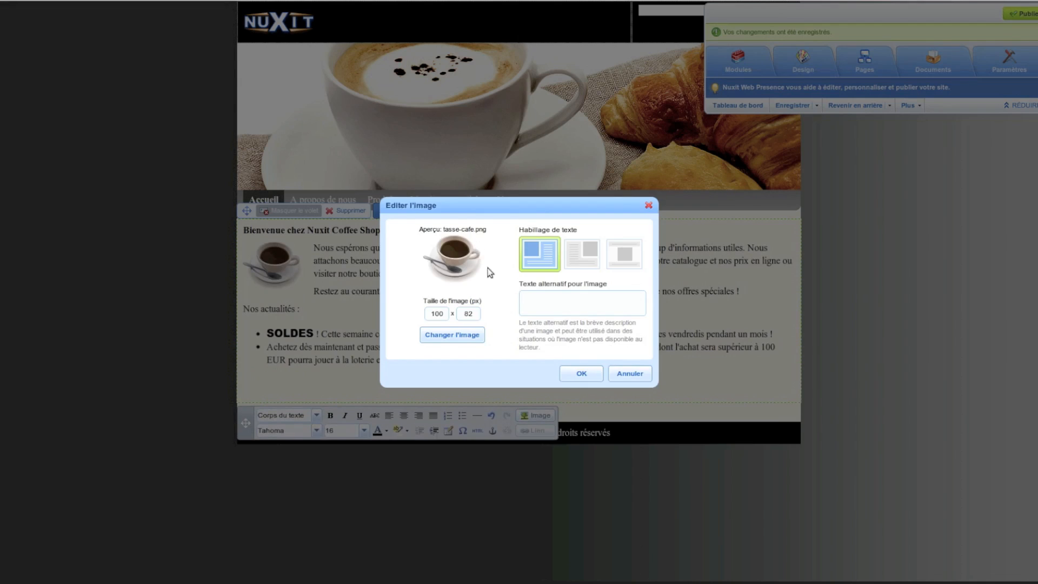
left_click(582, 374)
left_click(419, 390)
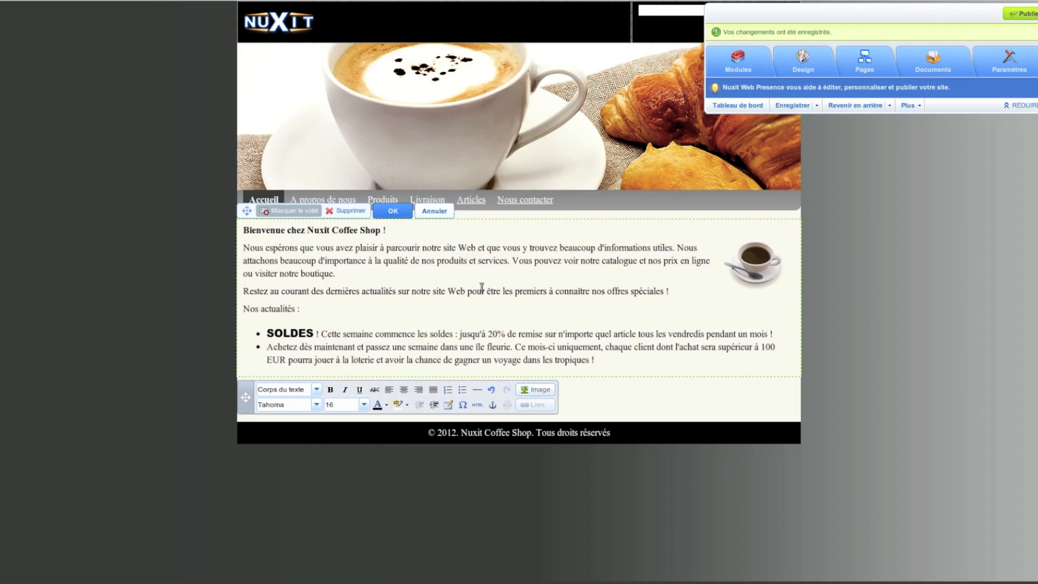
Link the words "dernières actualités sur notre site Web" to a page of this site.
left_click_drag(326, 290, 470, 291)
left_click(534, 404)
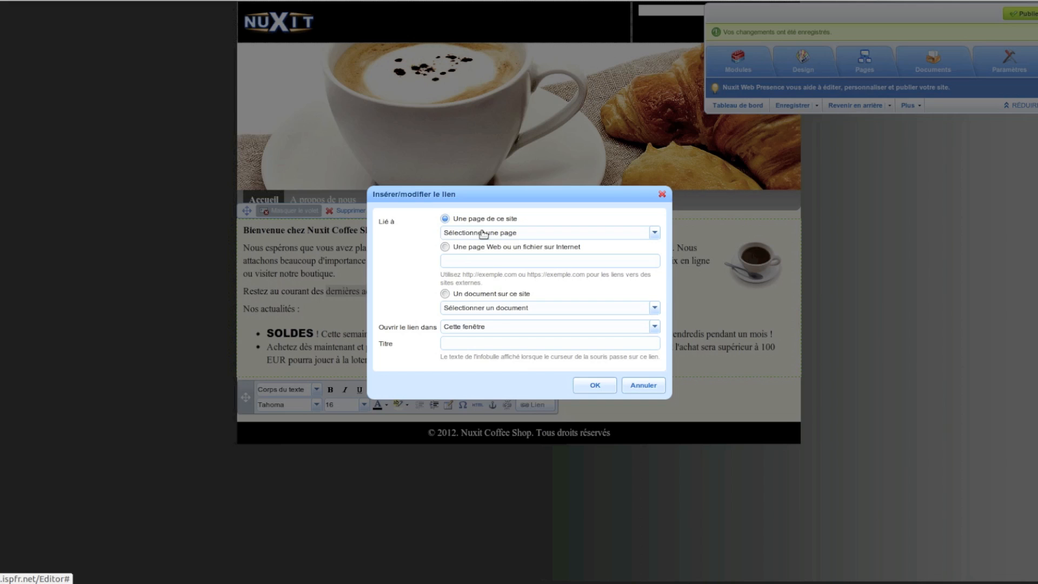
left_click(475, 233)
left_click(499, 340)
left_click(595, 385)
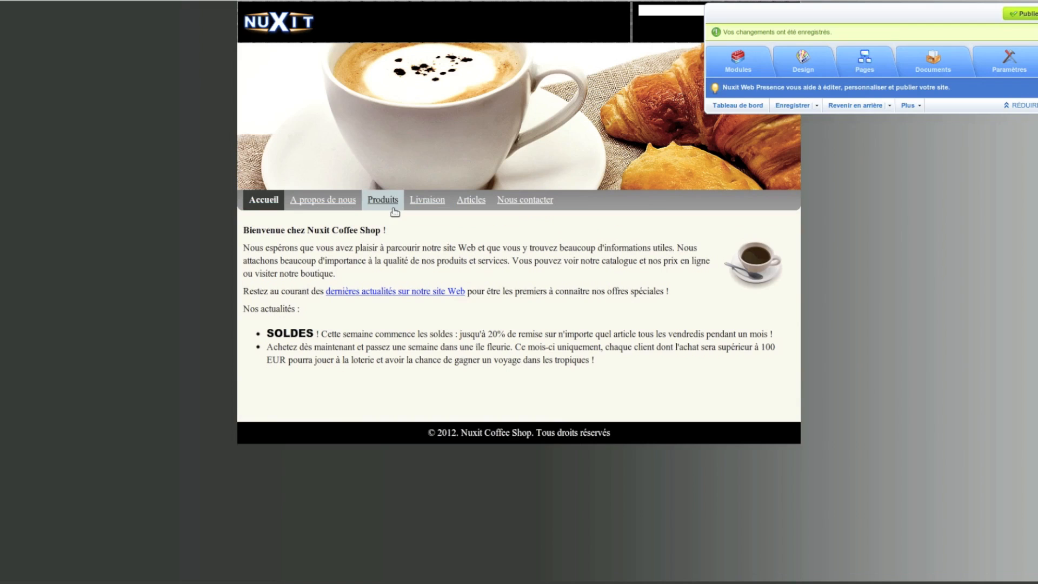
Add a new page titled "Visite virtuelle" after Accueil, open it and save the page structure.
left_click(859, 69)
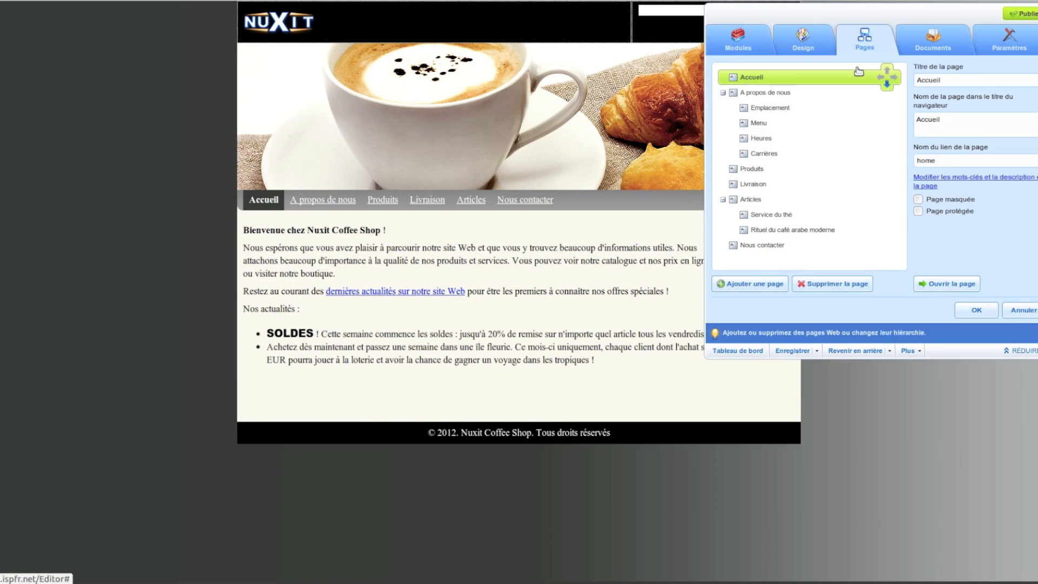
left_click(751, 284)
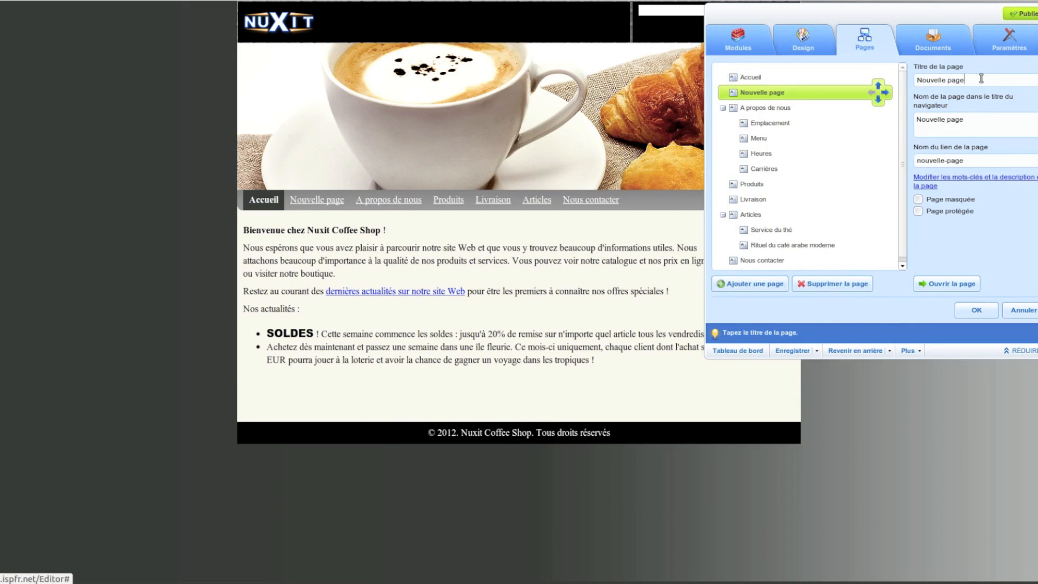
left_click_drag(978, 80, 919, 78)
type("Visit")
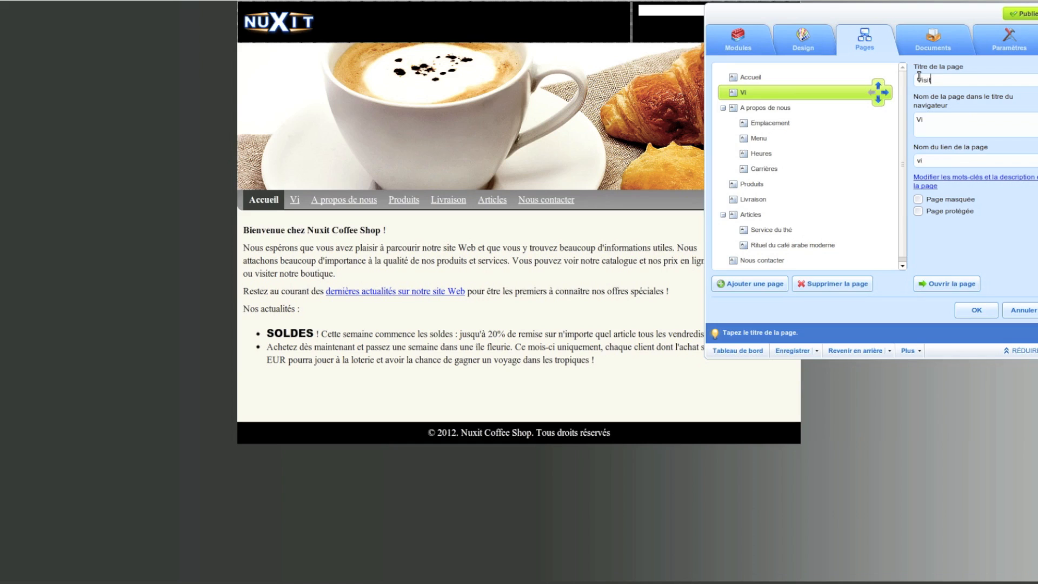
type("e virtuelle")
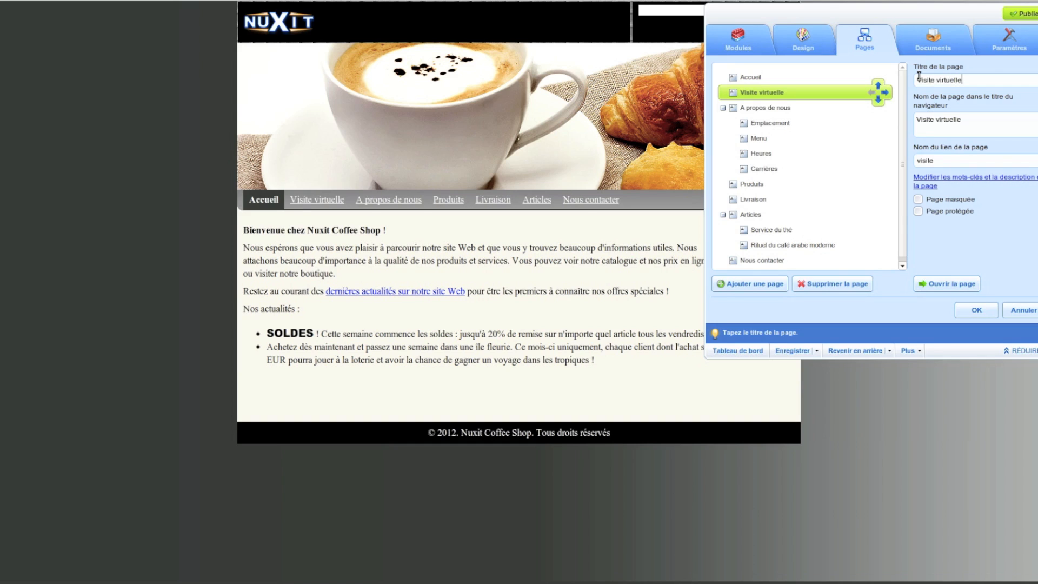
left_click(959, 285)
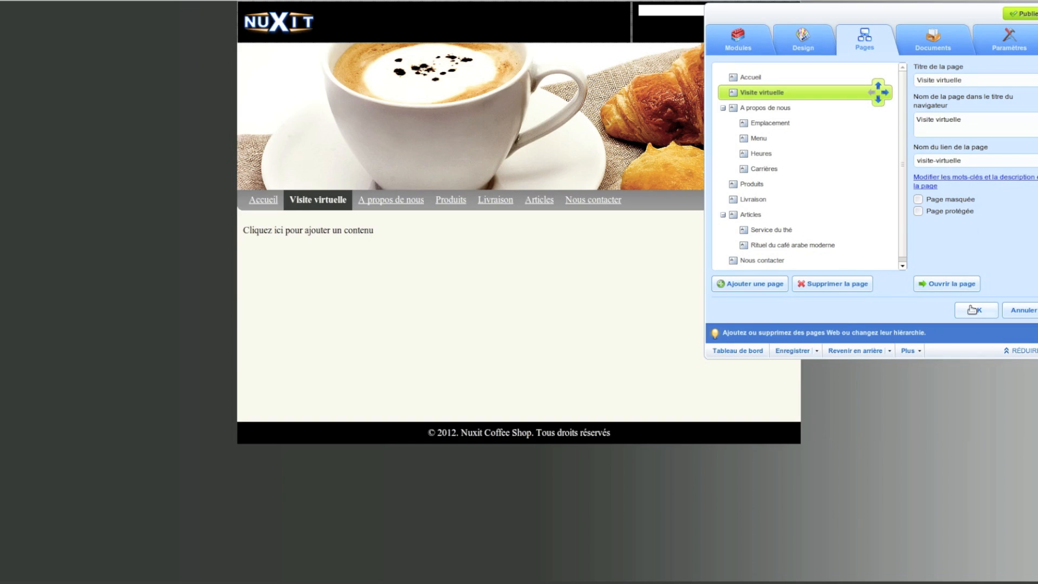
Add the heading "Visite virtuelle" to the empty page content and make it centred, bold and underlined.
left_click(374, 225)
type("Visite virtuelle")
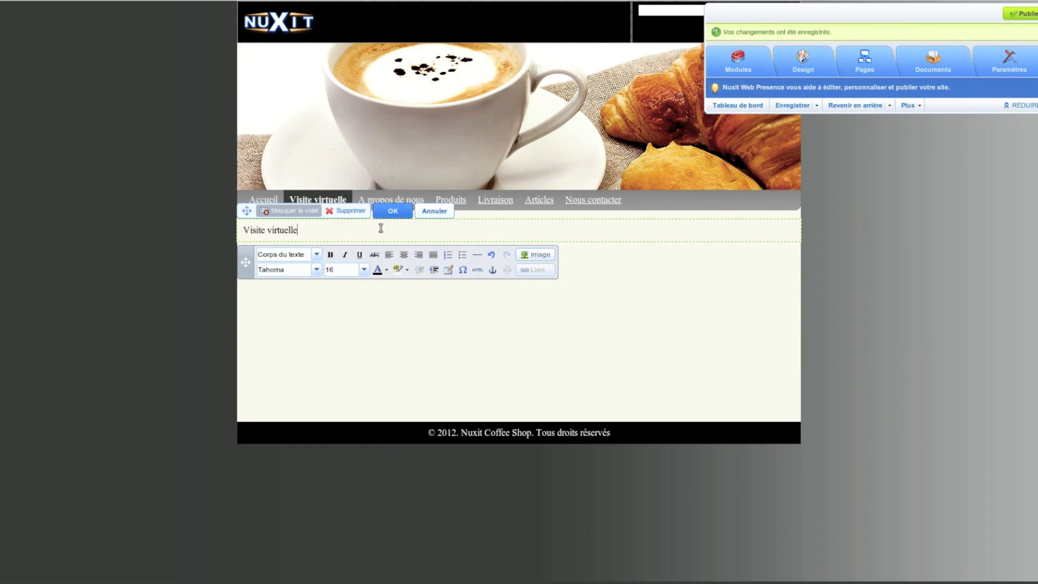
left_click_drag(359, 229, 243, 229)
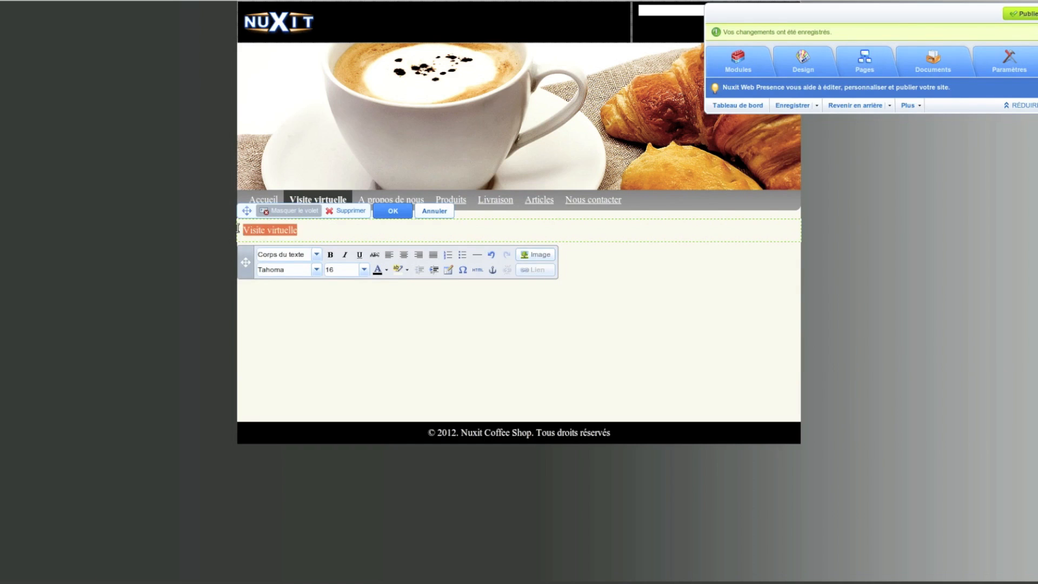
left_click(404, 254)
left_click(330, 254)
left_click(358, 254)
left_click(393, 210)
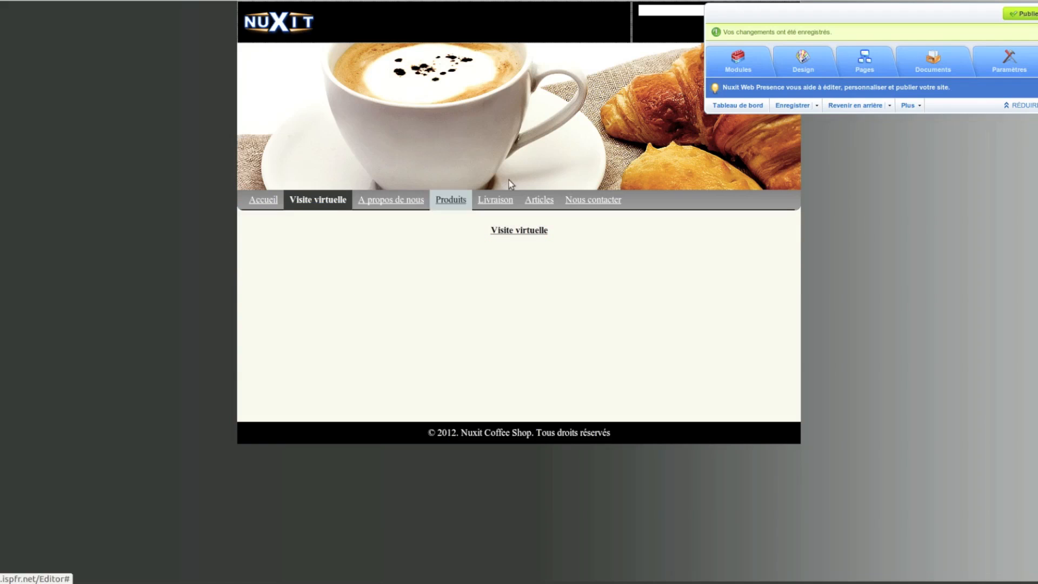
Add an italic text block under the heading: "Voici une vidéo de présentation de notre boutique. Toute ressemblance avec une marque connue n'est pas totalement fortuite ;-)".
left_click(738, 60)
left_click_drag(738, 82, 591, 250)
type("Voici une vidéo de présentation de notre boutique. Toute ressemblance avec une marque connue n'est pas totalement fortuite ;-)")
left_click(393, 233)
Add an embedded video module below the introductory text and paste the copied video link into it.
left_click_drag(771, 114, 598, 267)
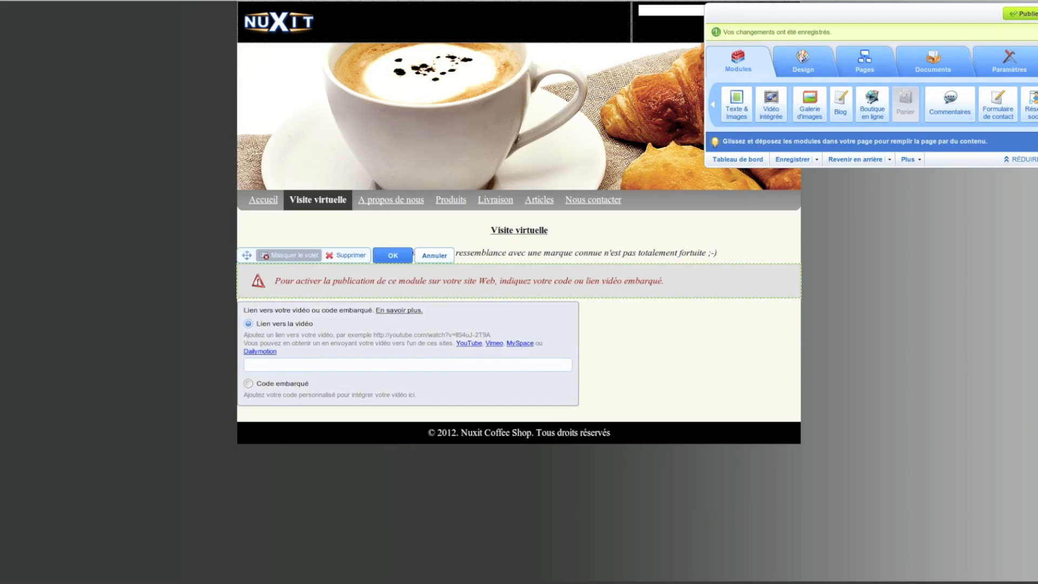
left_click(300, 361)
key("ctrl+v")
left_click(393, 255)
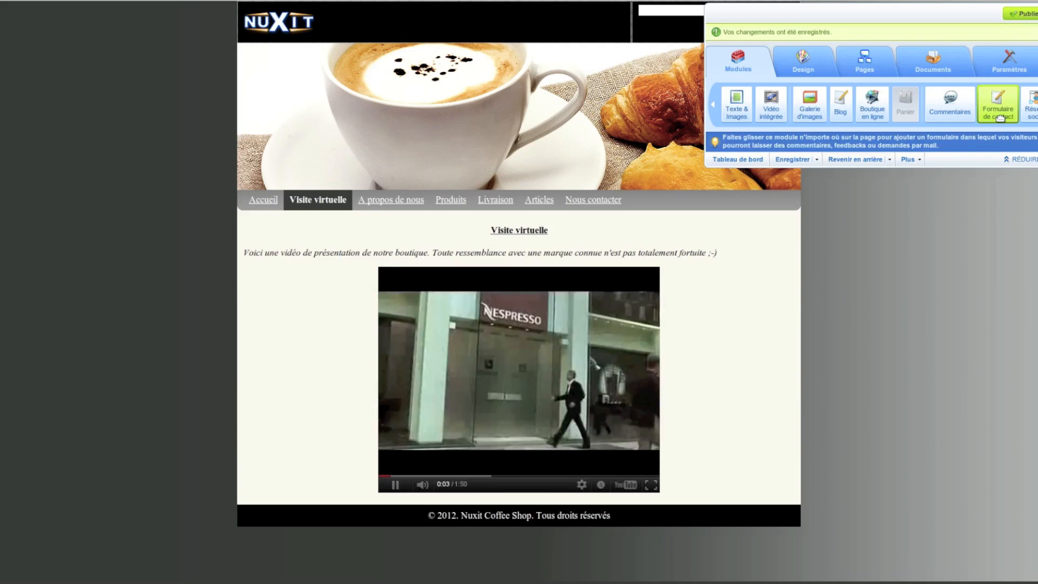
Place a social network sharing module to the right of the video and a contact form module beneath it.
left_click(1037, 105)
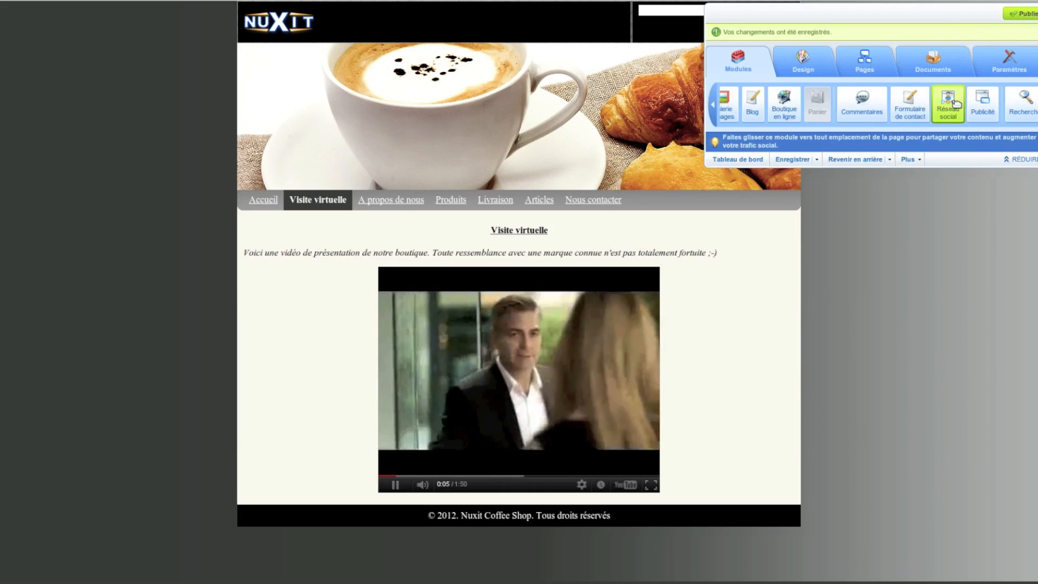
left_click_drag(955, 104, 722, 326)
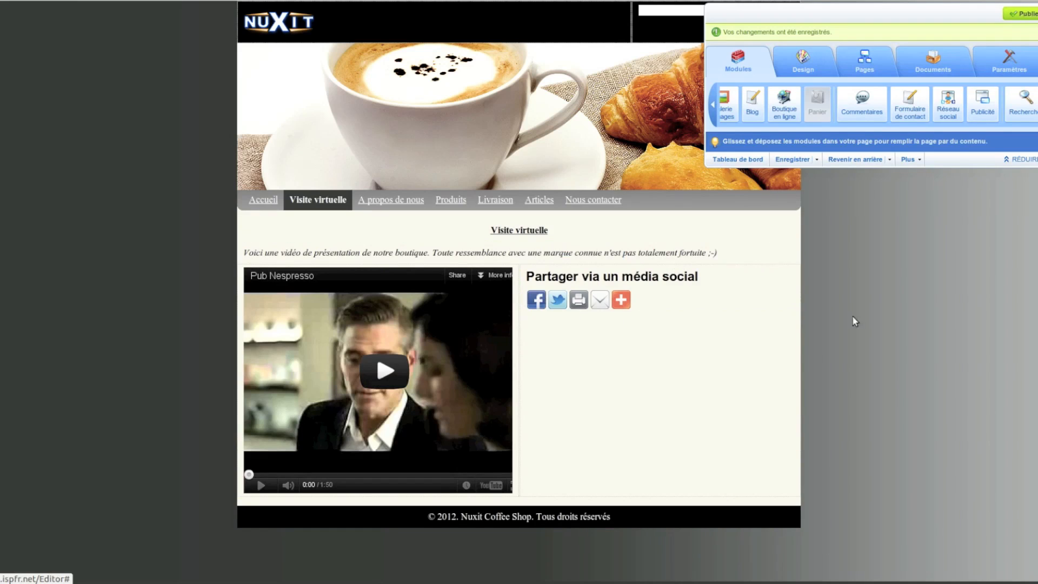
left_click_drag(911, 103, 701, 324)
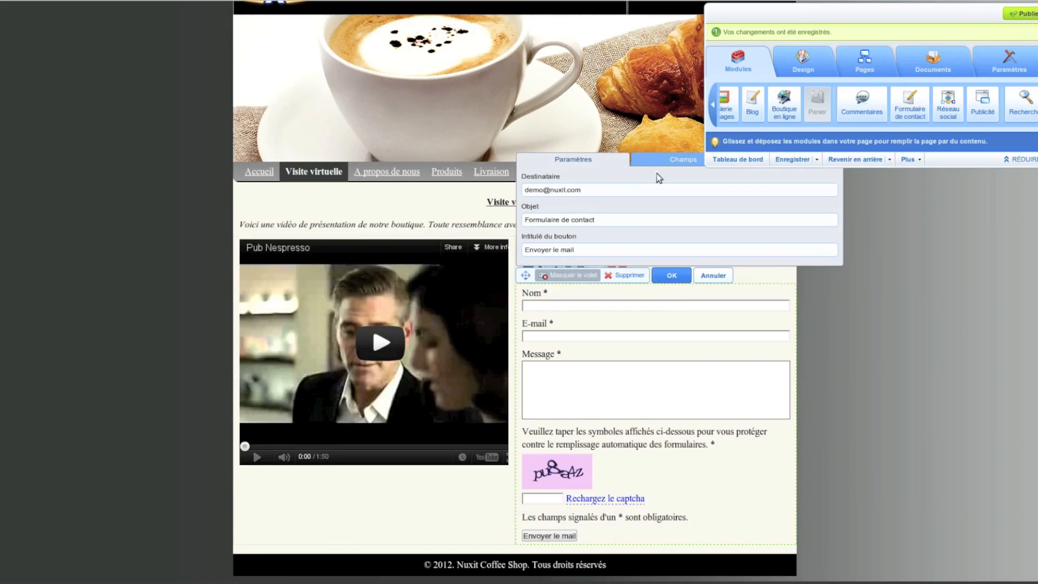
Add a required short-text field titled "Téléphone" to the contact form and apply the form settings.
left_click(671, 161)
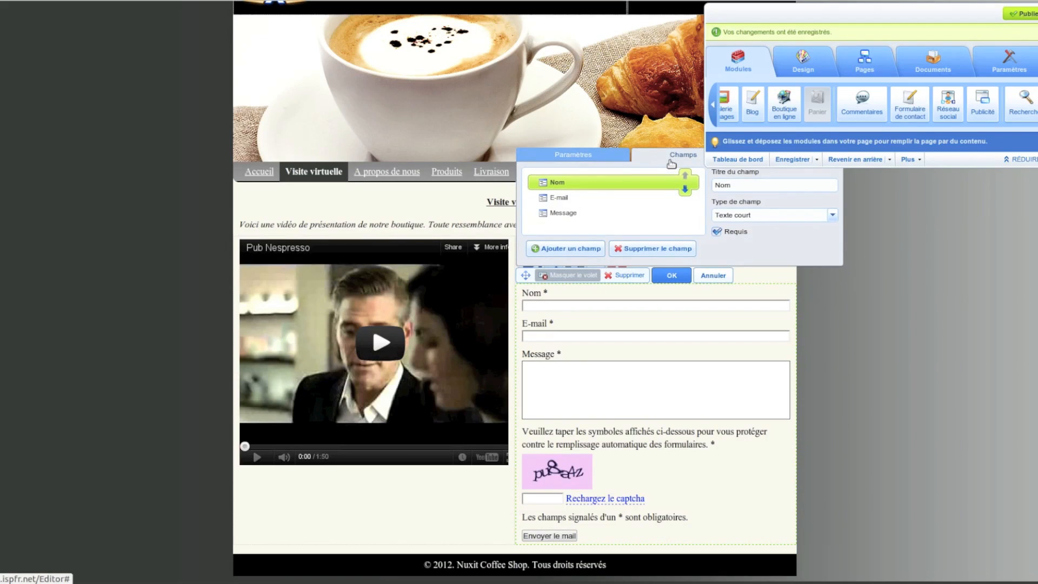
left_click(574, 248)
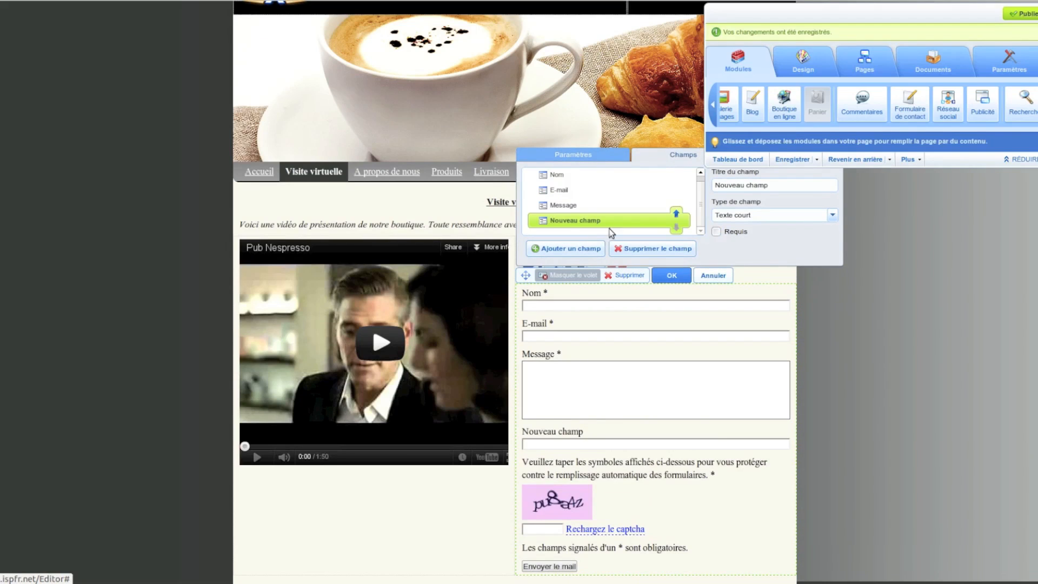
left_click_drag(780, 185, 697, 187)
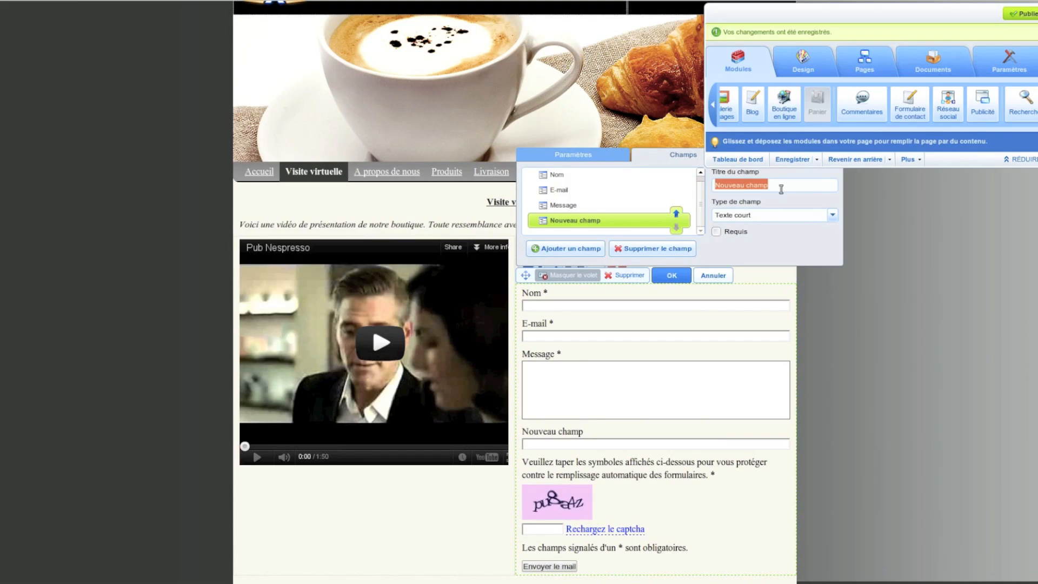
type("Téléphone")
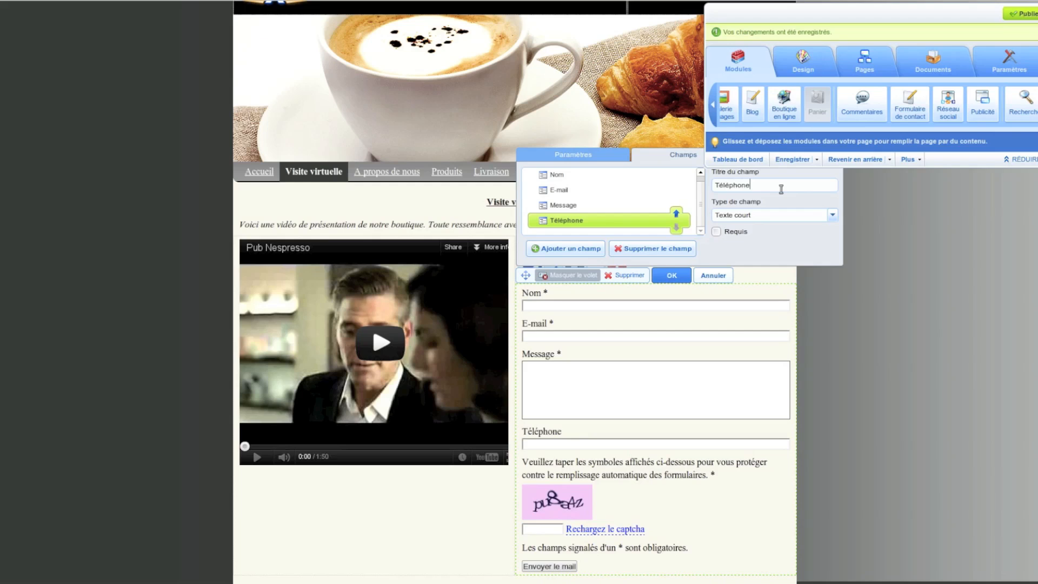
left_click(717, 232)
left_click(672, 275)
scroll(651, 371, "down", 1)
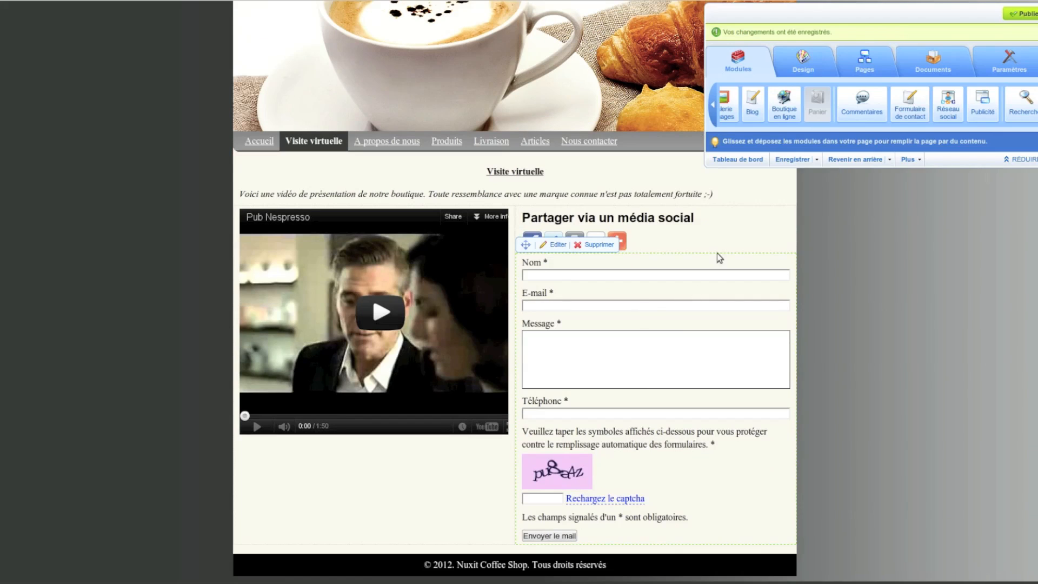
Add an image gallery module under the video and upload salle1.jpg, salle2.jpg and salle3.JPG to it.
left_click(713, 104)
left_click_drag(785, 103, 393, 433)
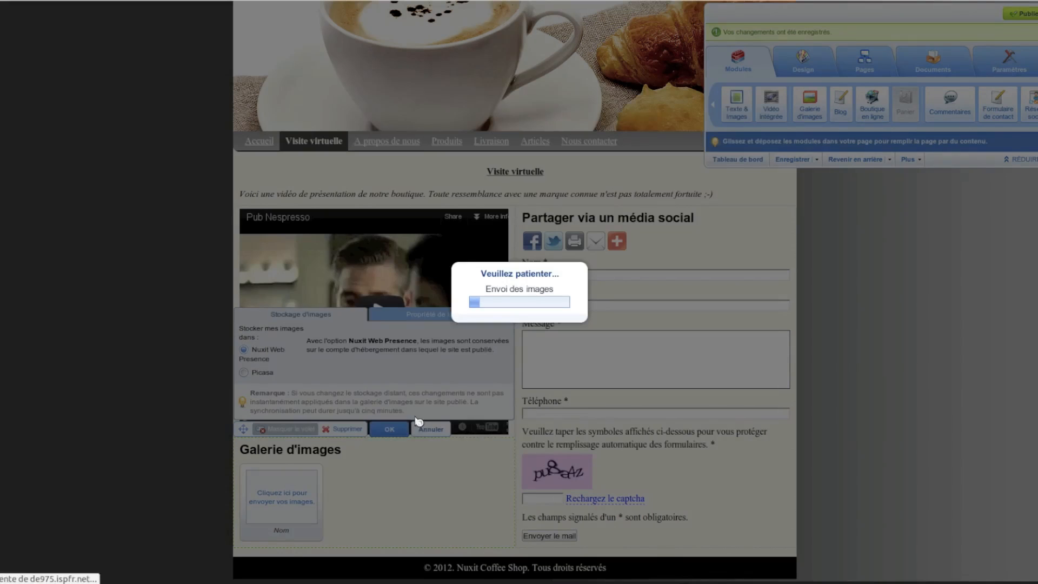
left_click(378, 482)
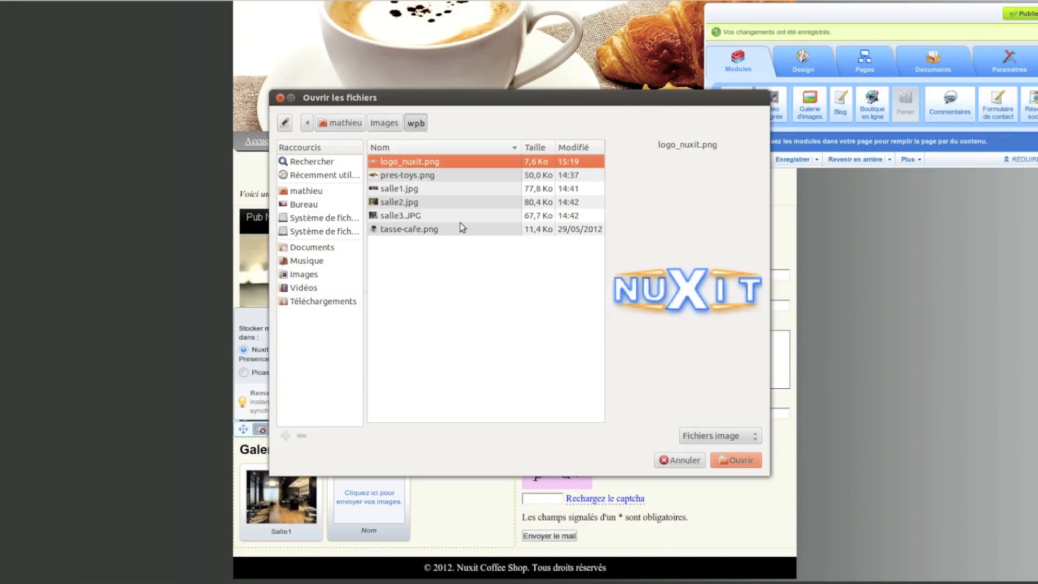
double_click(459, 227)
left_click(459, 493)
double_click(475, 213)
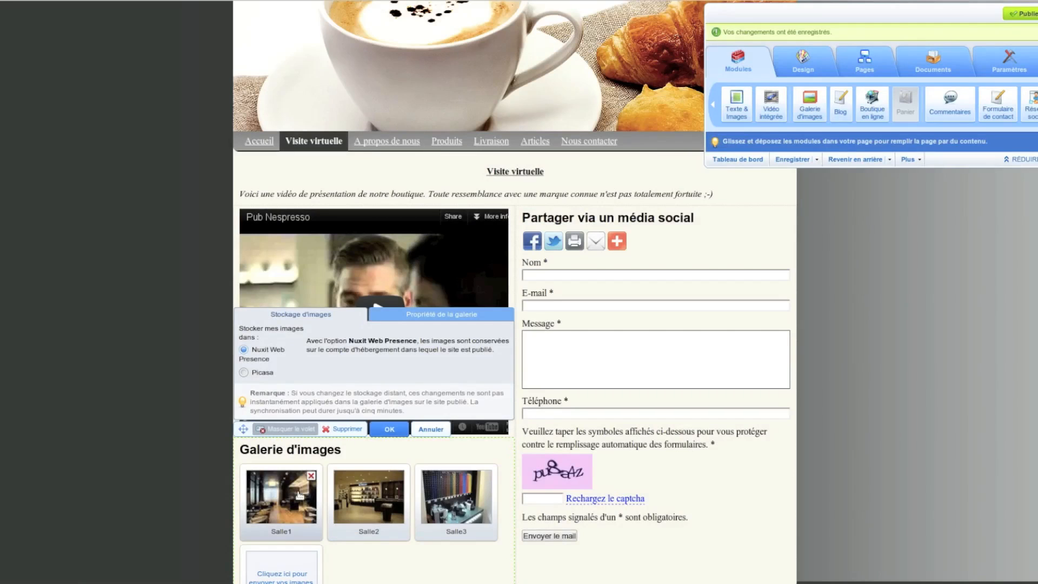
View the gallery pictures enlarged, browsing forward and back through them, and close the viewer.
left_click(300, 495)
left_click(926, 341)
left_click(930, 344)
left_click(96, 349)
left_click(97, 349)
left_click(875, 547)
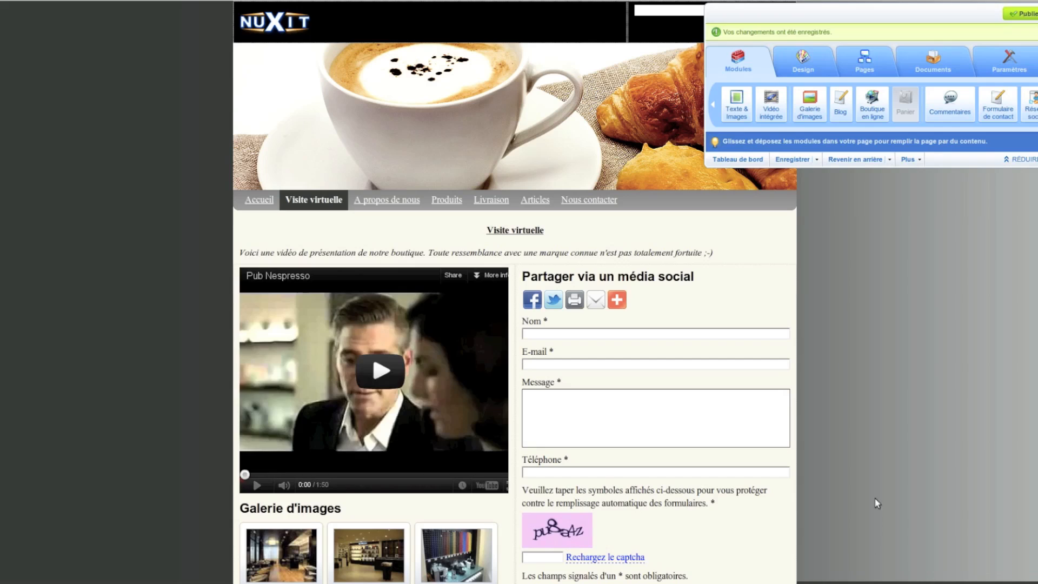
Save a snapshot of the site in the third slot under the name "Sauvegarde numéro 3".
left_click(818, 160)
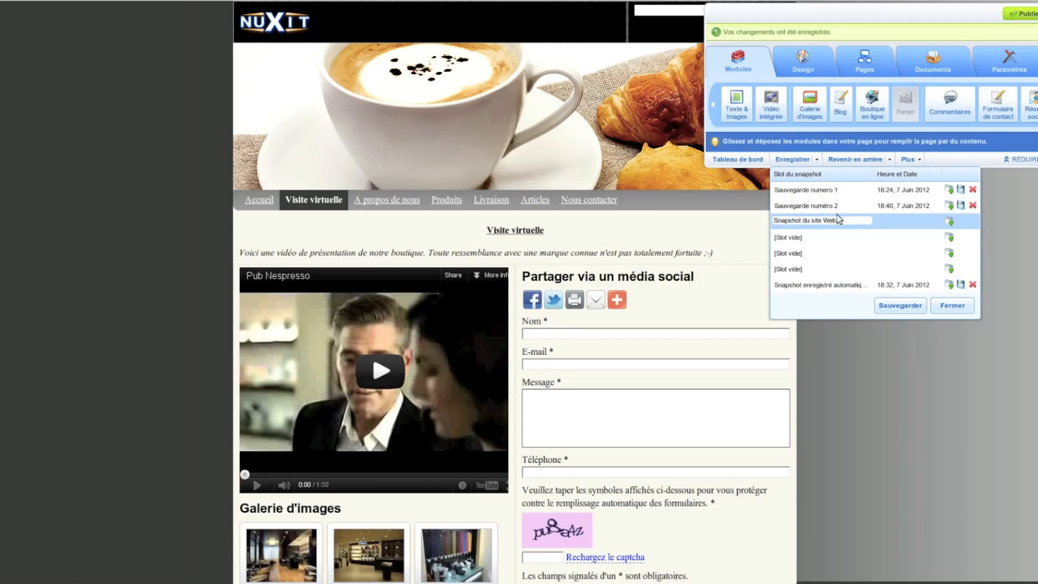
left_click_drag(839, 220, 778, 218)
type("Sauvegarde numéro 3")
left_click(908, 306)
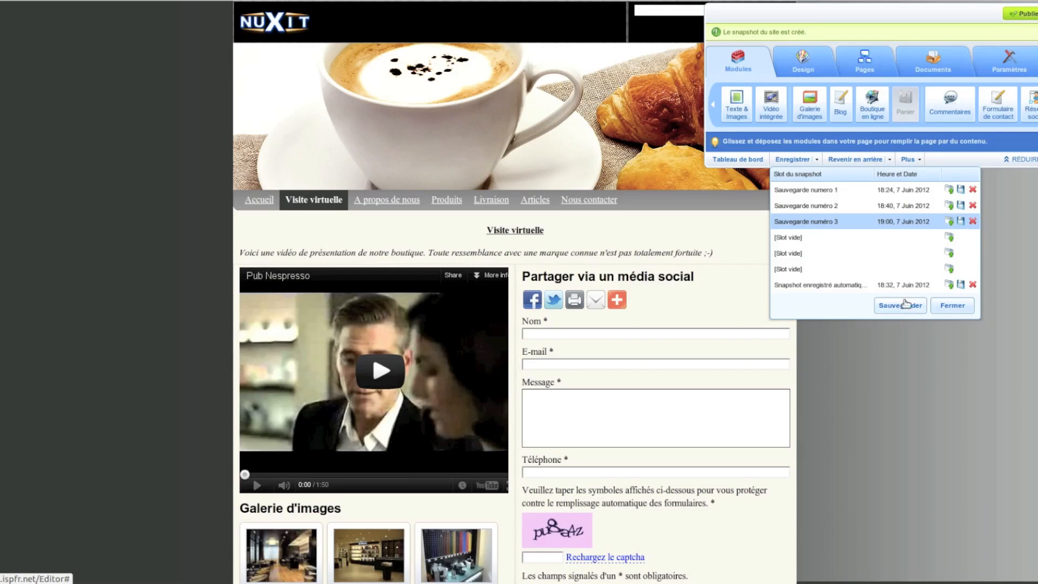
left_click(949, 305)
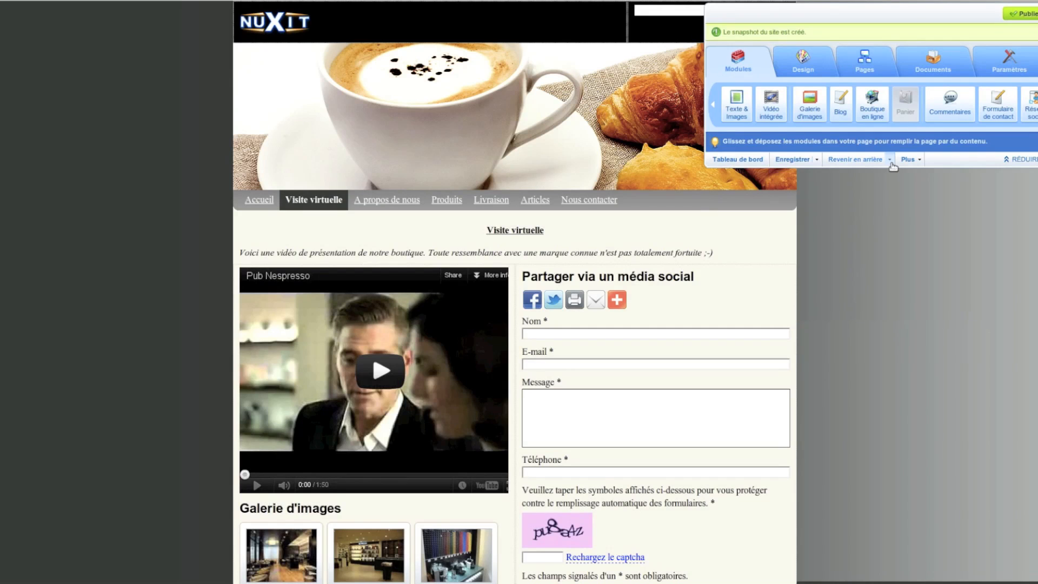
Restore the site from the snapshot "Sauvegarde numéro 2", accepting the loss of its current state.
left_click(889, 159)
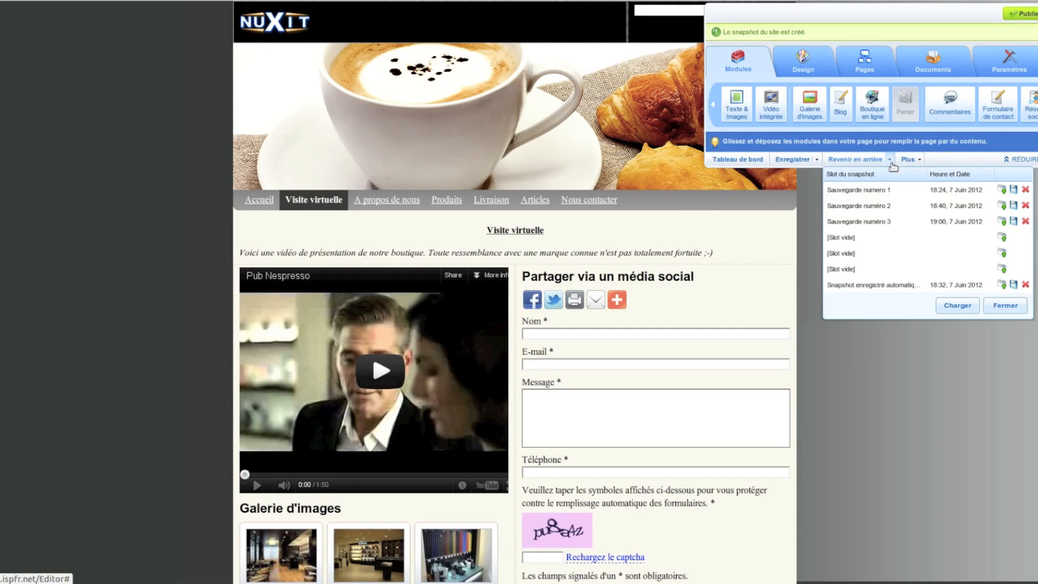
left_click(860, 210)
left_click(958, 306)
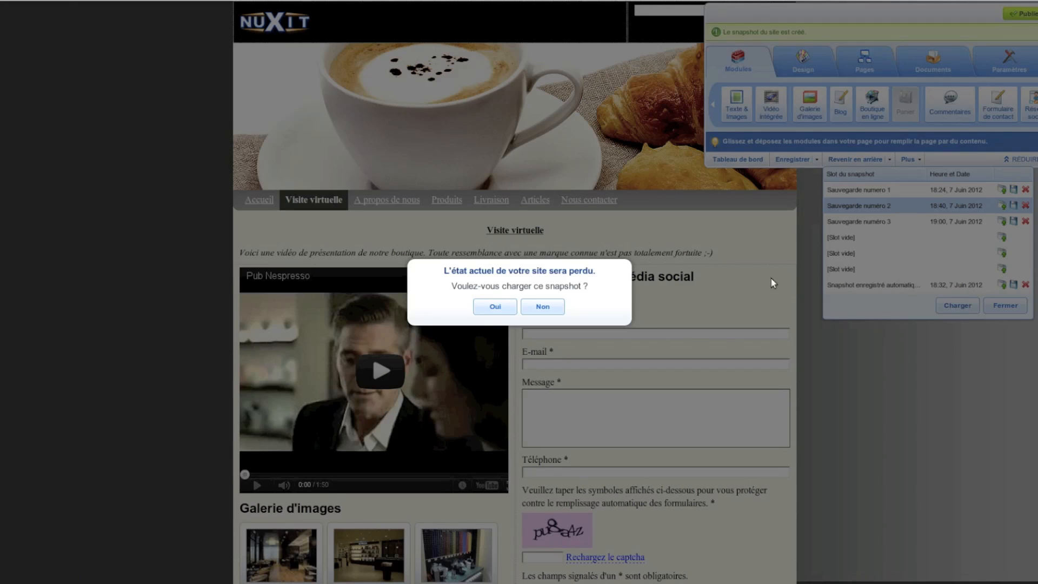
left_click(512, 308)
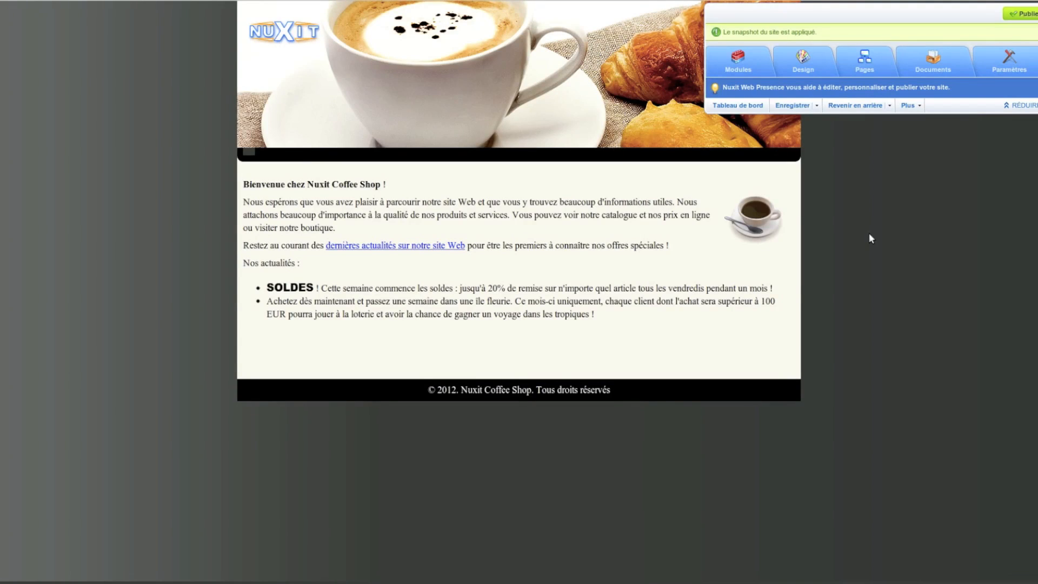
Start the website over from scratch, confirming removal of its current design and content.
left_click(922, 107)
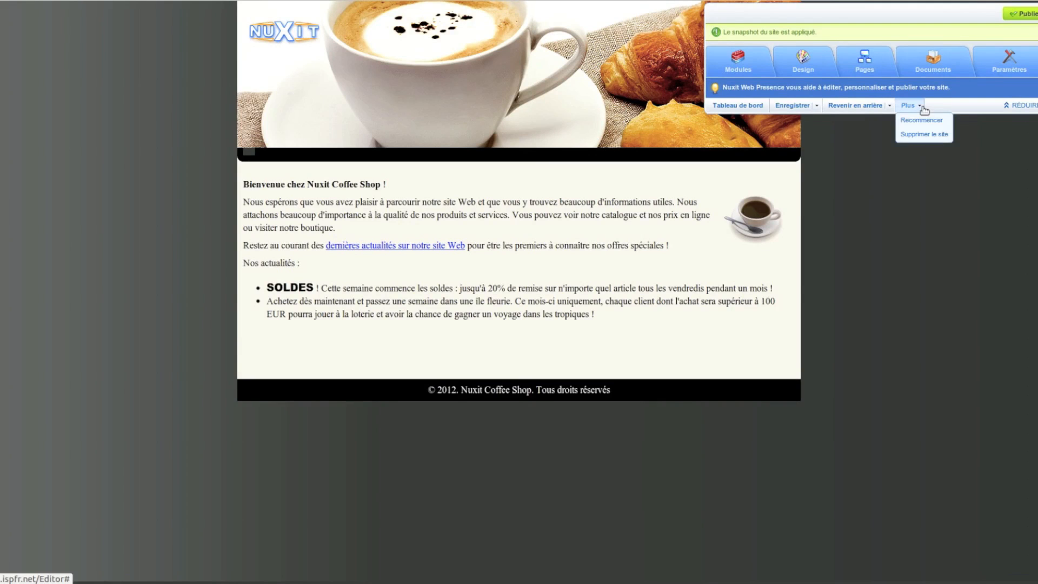
left_click(922, 120)
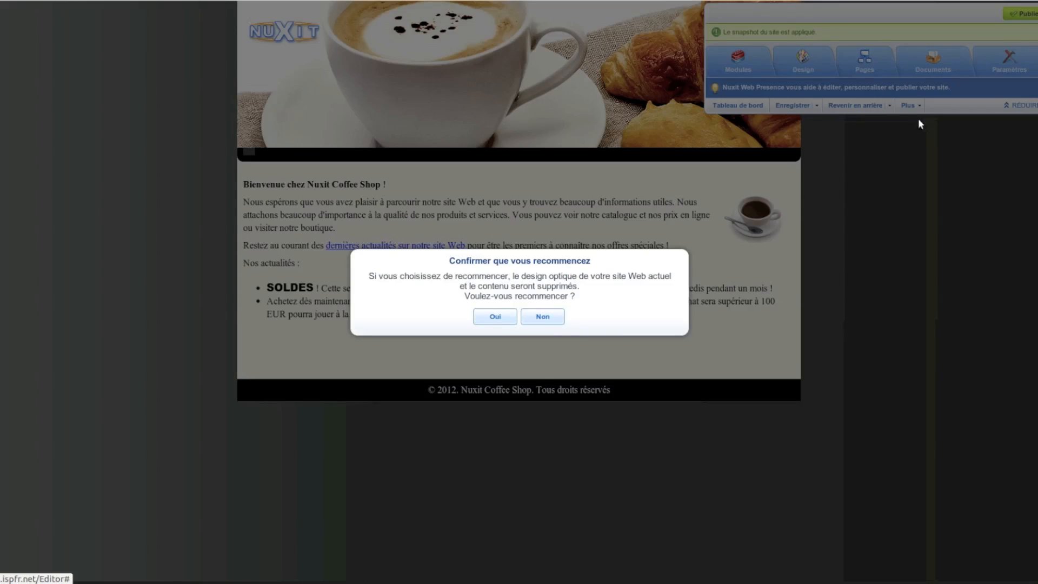
left_click(495, 318)
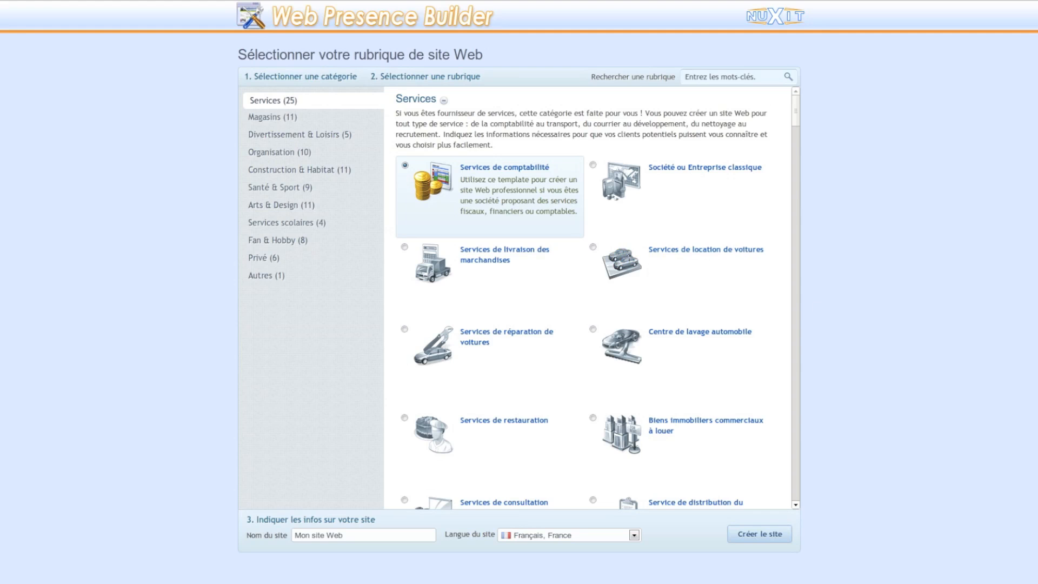